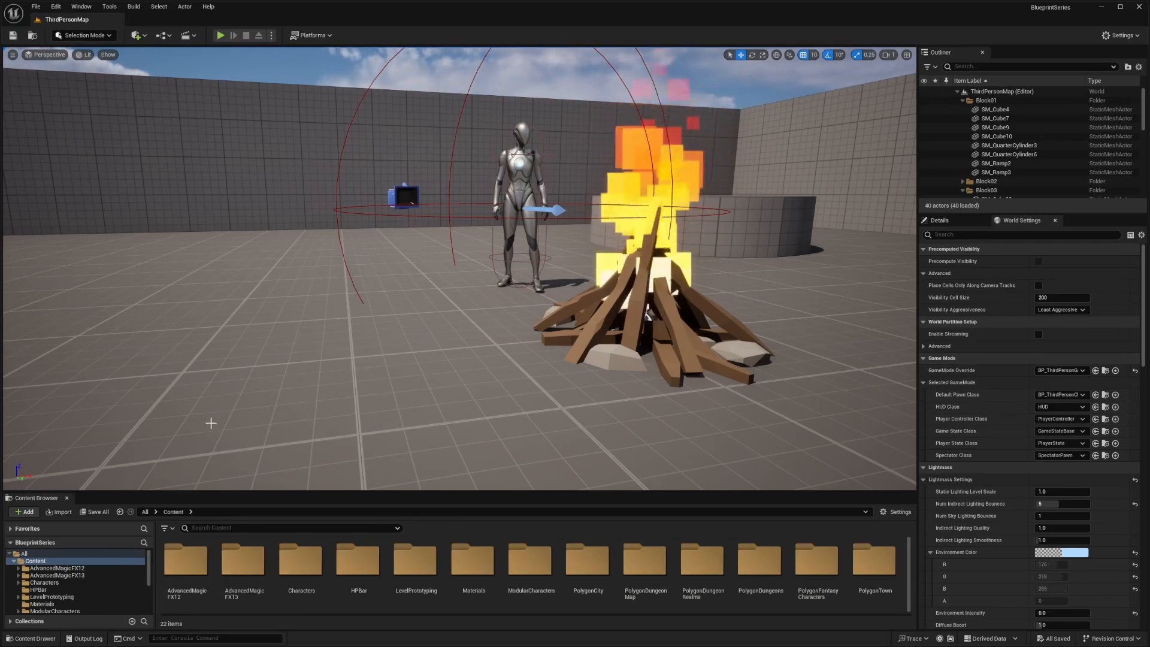
Step: Enlarge the Content Browser so a second row of assets is visible
left_click_drag(269, 492, 268, 381)
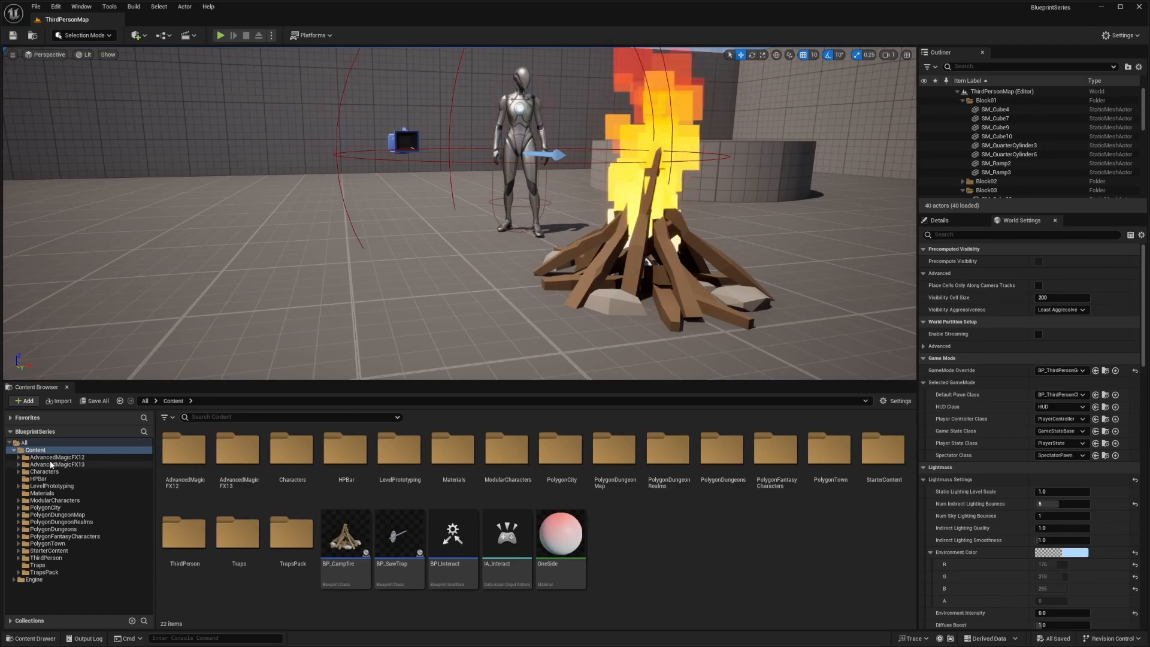
Step: Create an Actor Blueprint class named BP_RotatingPlatform in the Content folder and open it
right_click(622, 585)
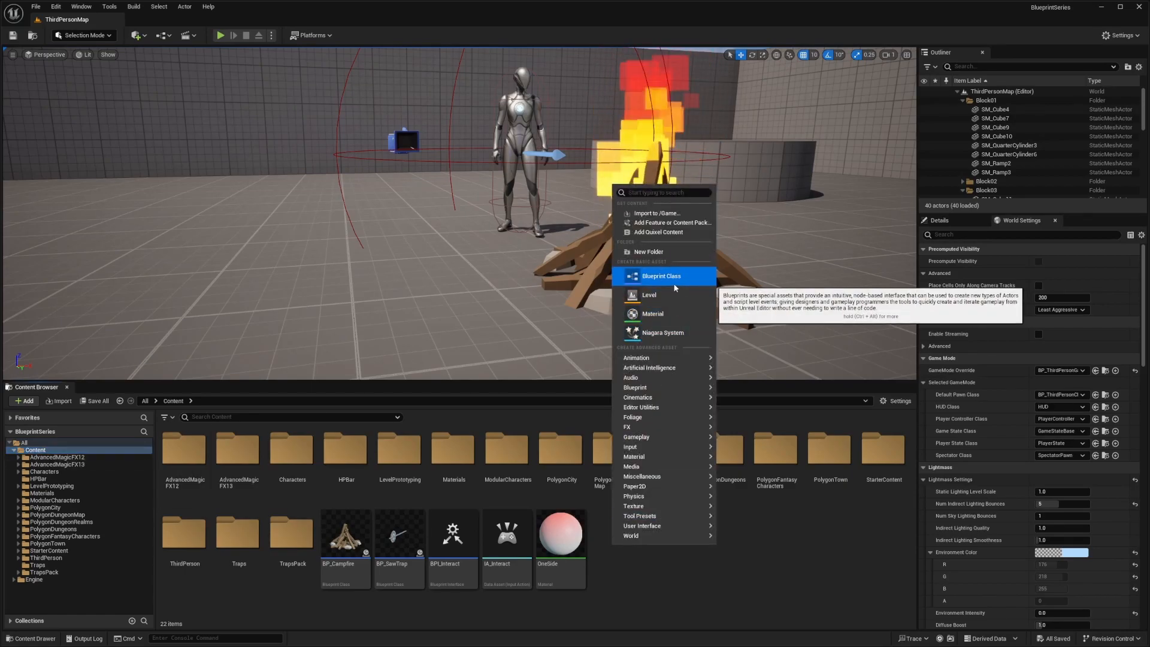
left_click(663, 284)
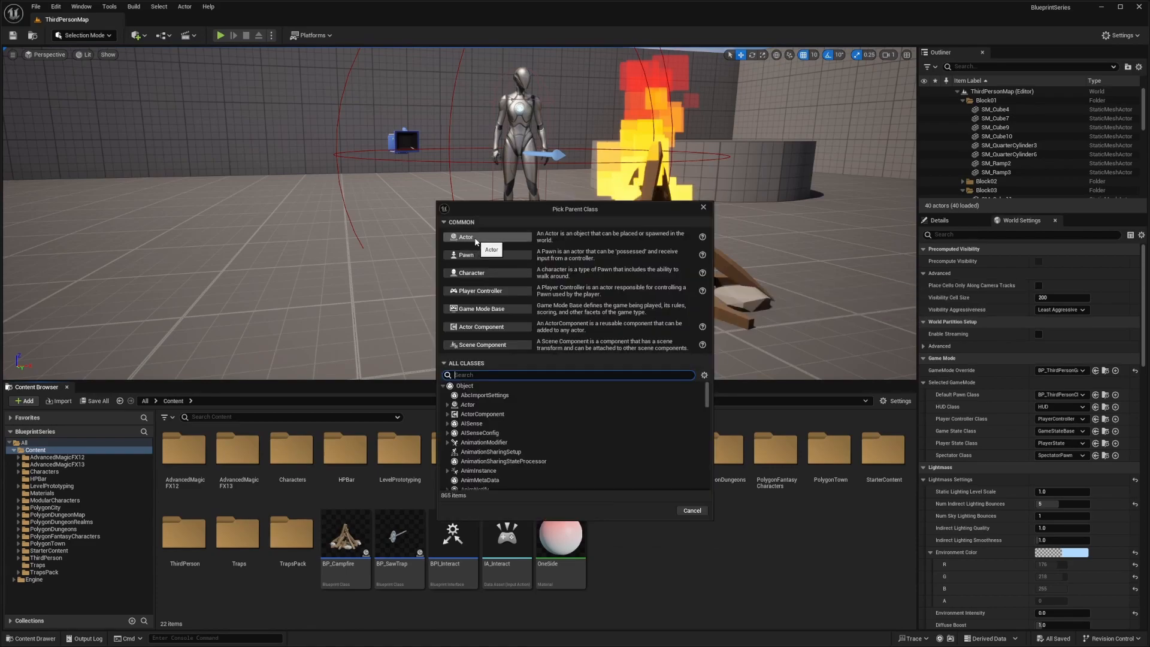
left_click(477, 239)
type("BP_Ro")
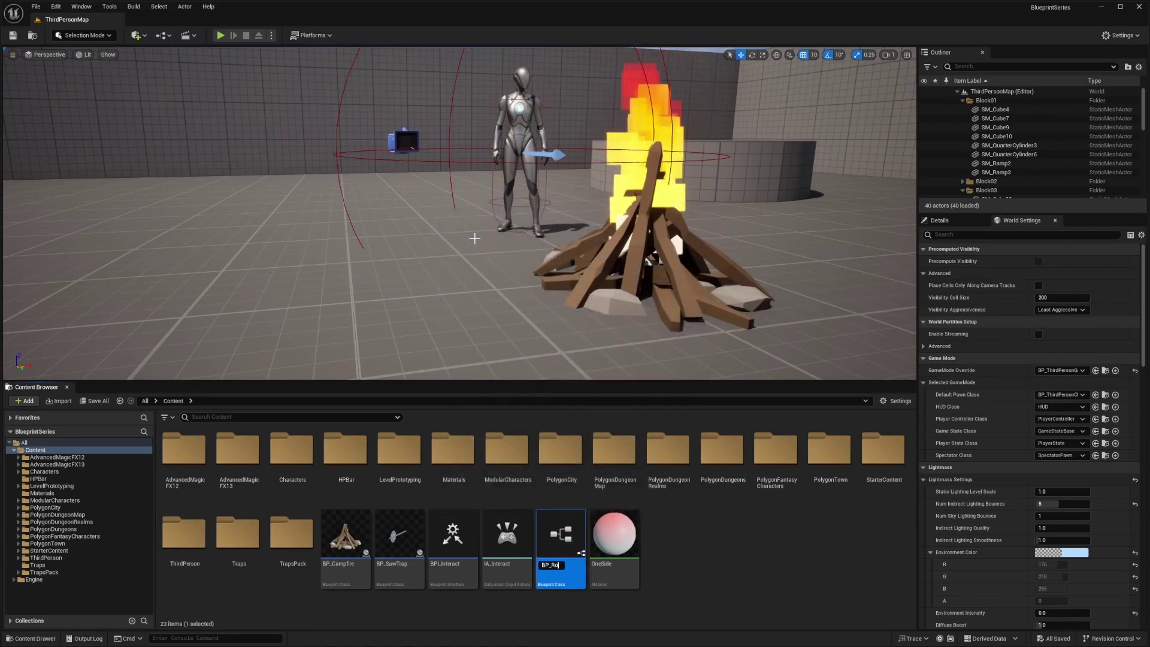
type("tatingPlatform")
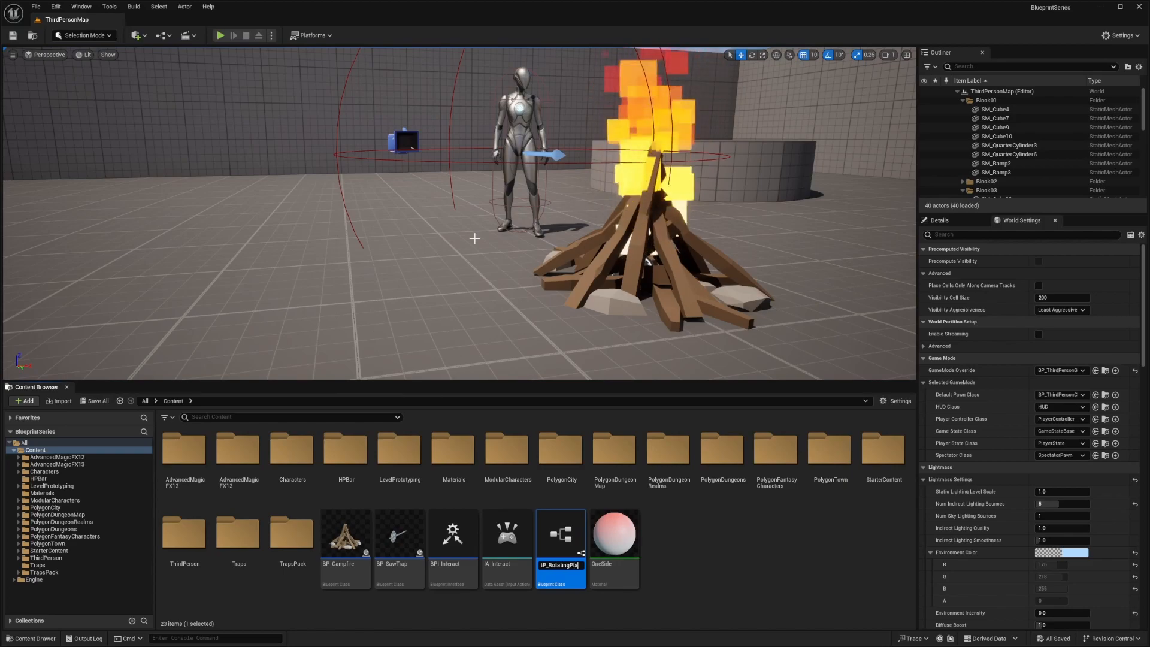
key("Return")
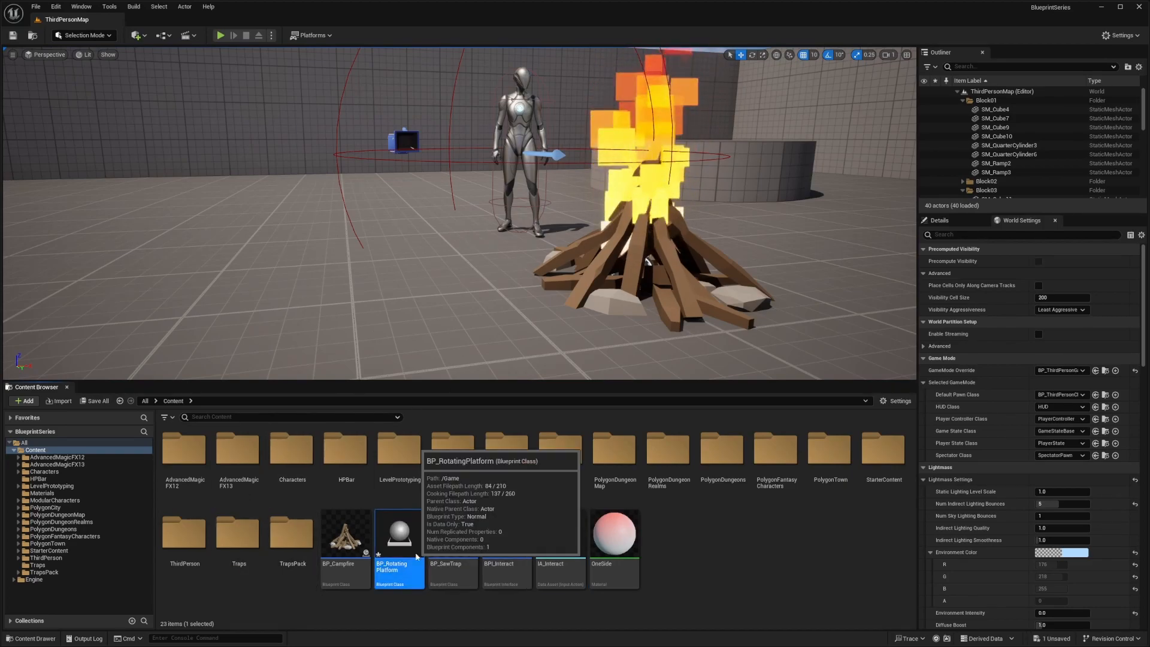
double_click(400, 540)
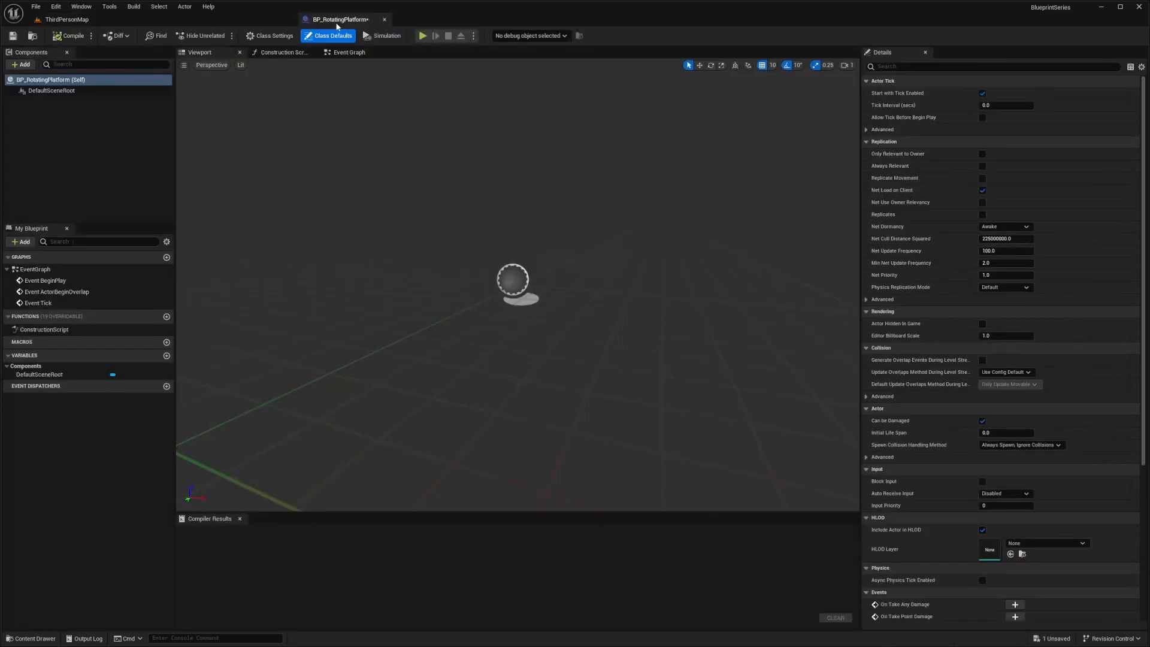
Step: Add a Static Mesh component PlatformMesh using the Cube mesh and compile
left_click(26, 66)
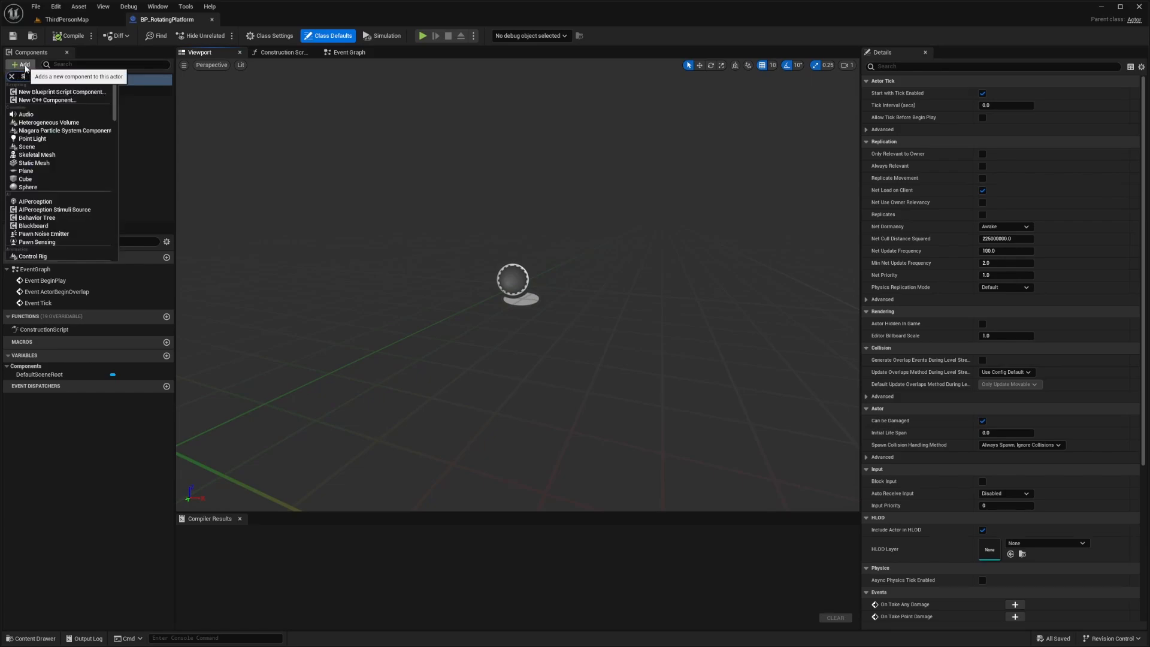
type("tatic")
key("Return")
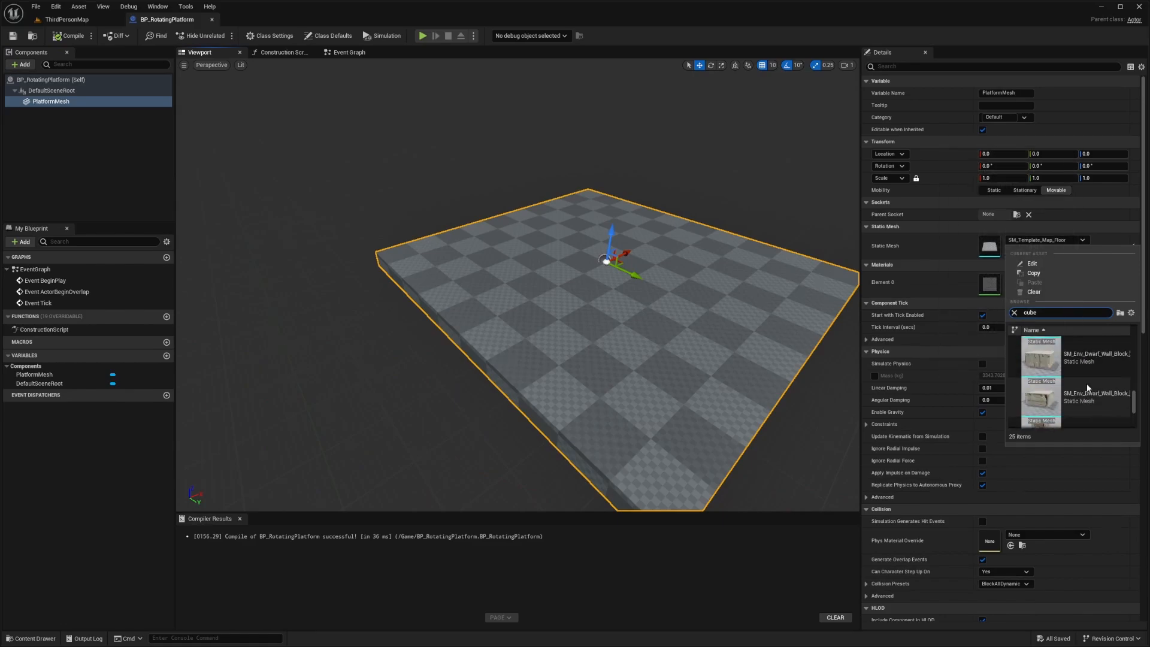
left_click(70, 35)
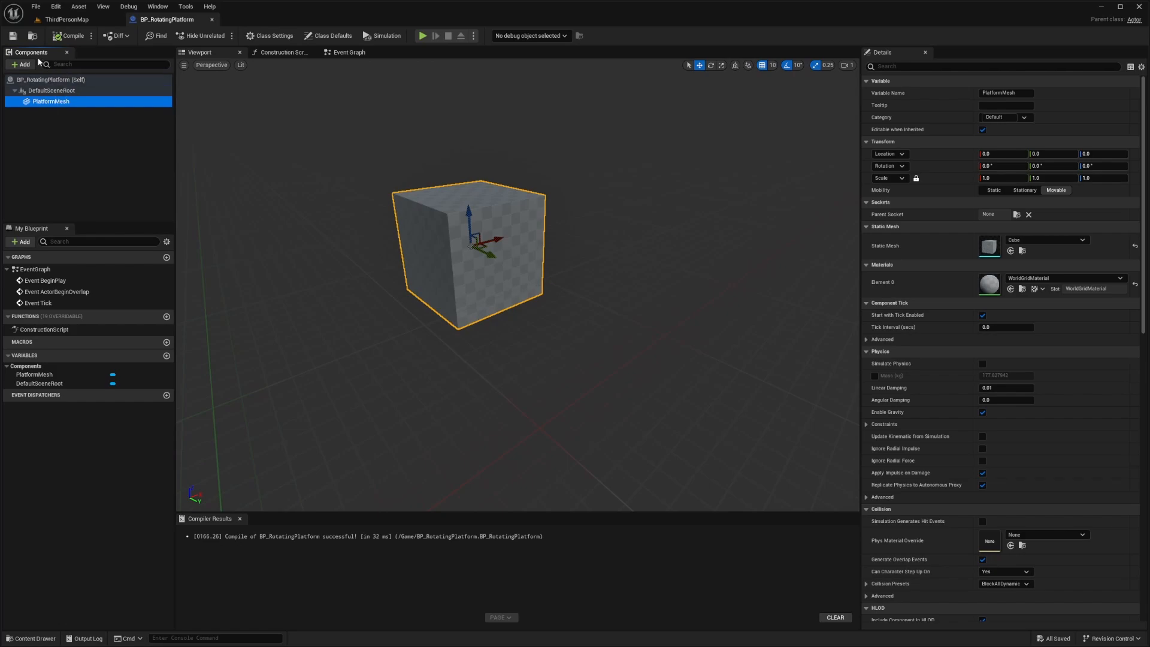
Step: Add a Rotating Movement component with rotation rate 0, 90, 0, then compile and save
left_click(20, 64)
type("ro")
key("Return")
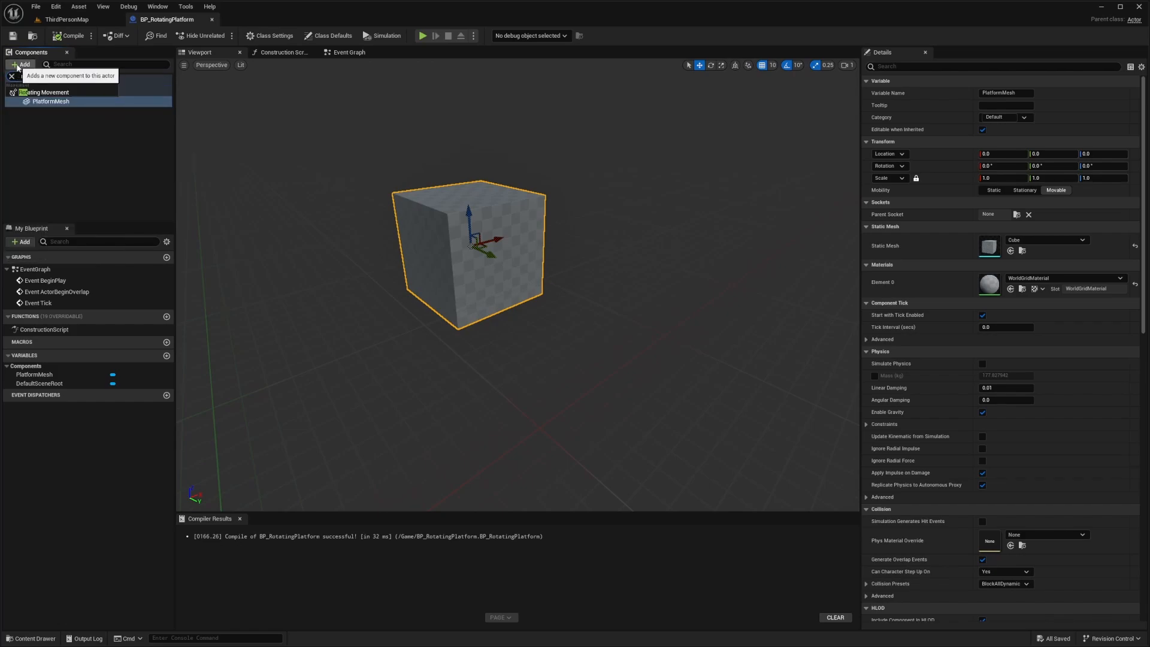
left_click(44, 92)
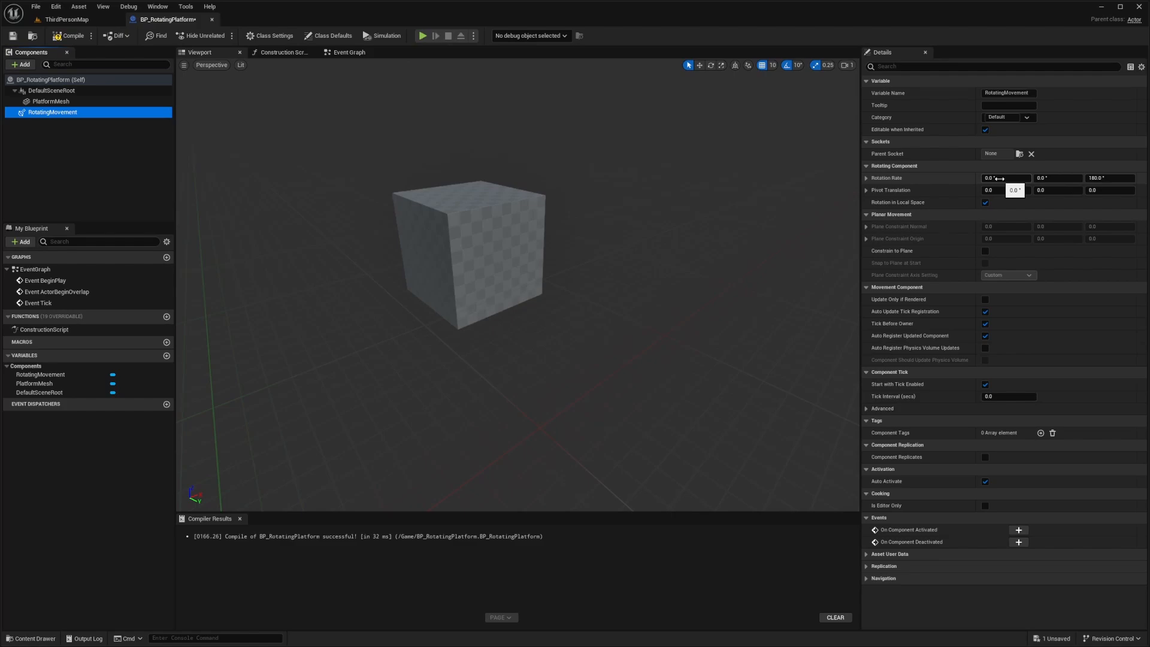
left_click(1052, 178)
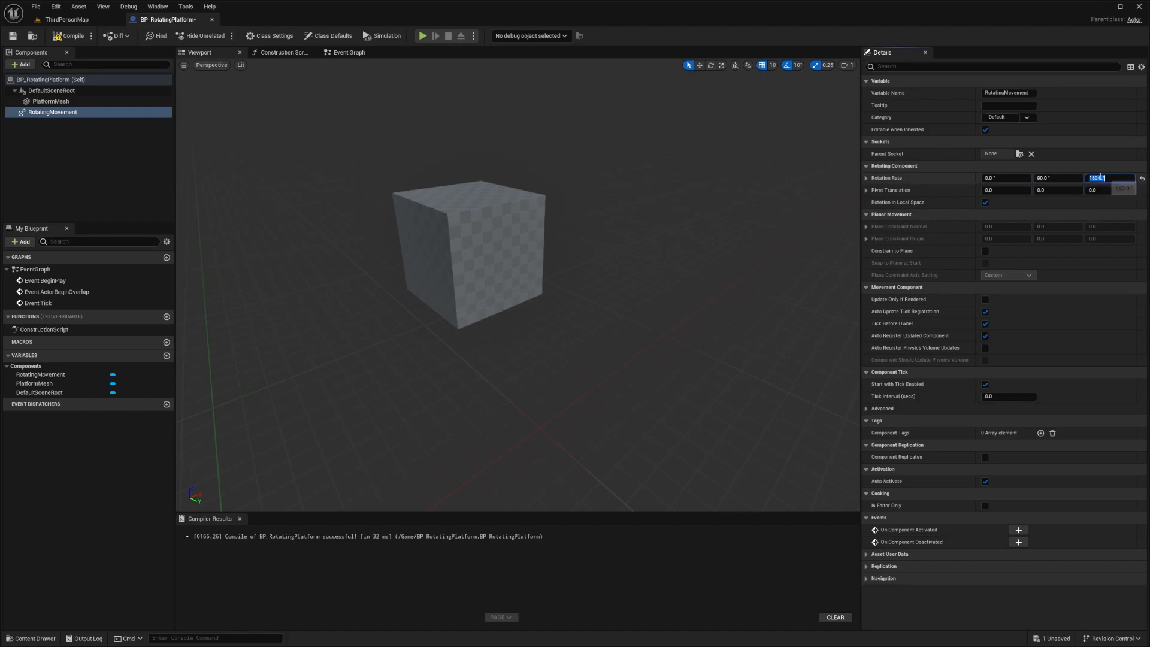
left_click(70, 35)
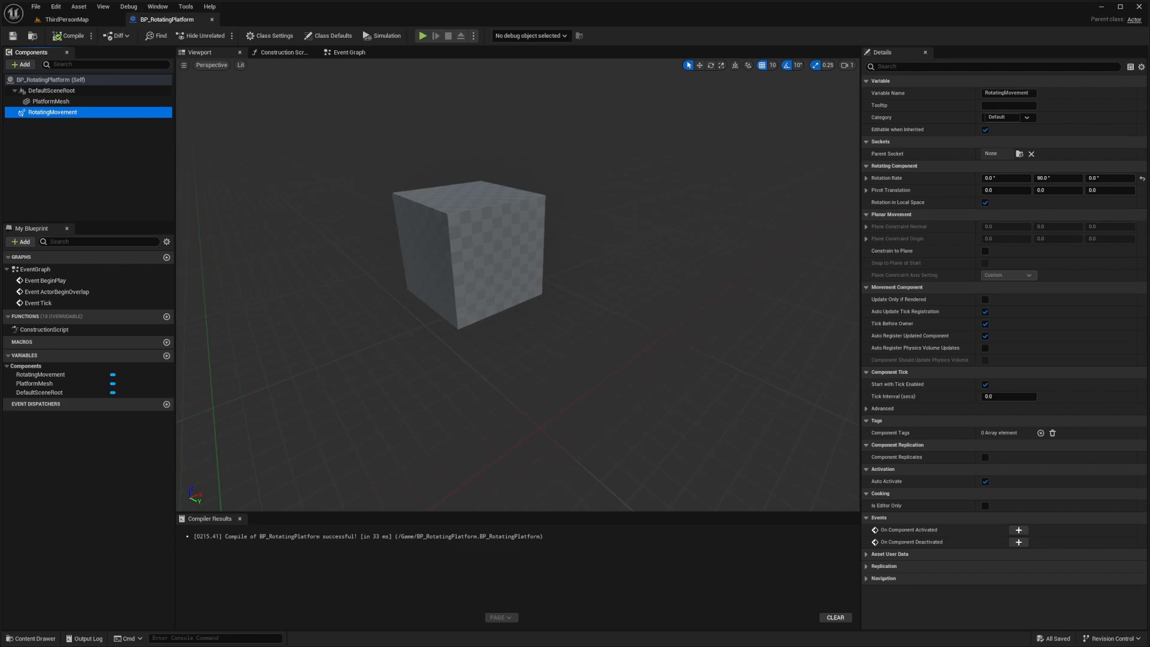
right_click_drag(469, 264, 466, 262)
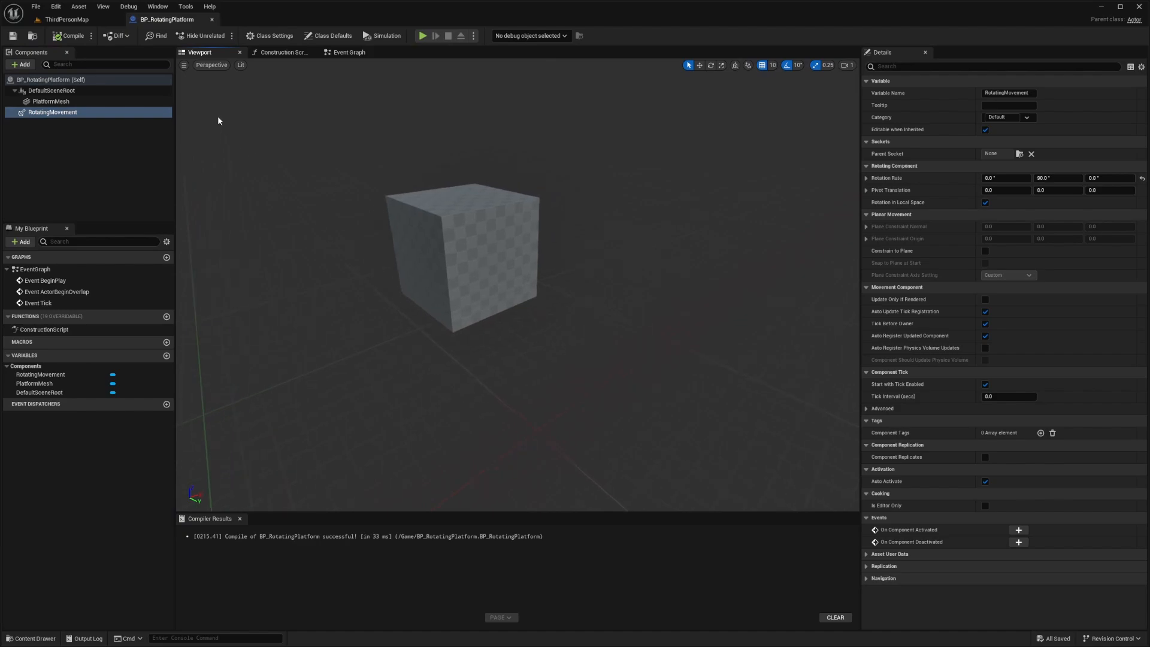
Step: Place a BP_RotatingPlatform cube in an open area of ThirdPersonMap and maximise the viewport
left_click(98, 20)
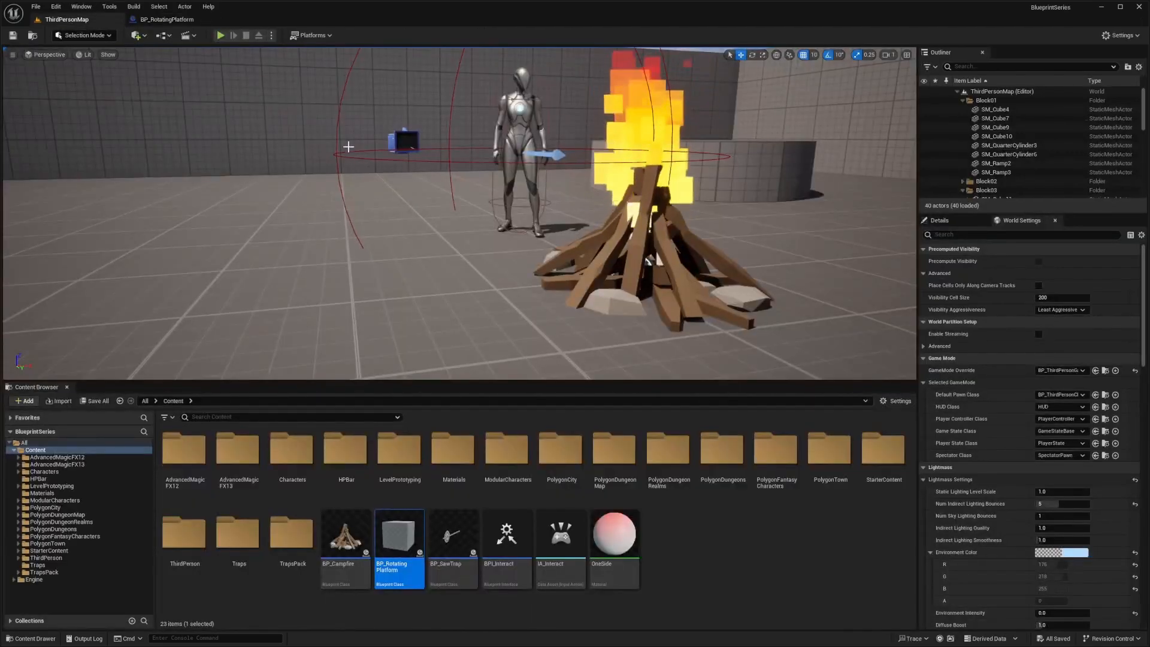
right_click_drag(339, 162, 324, 158)
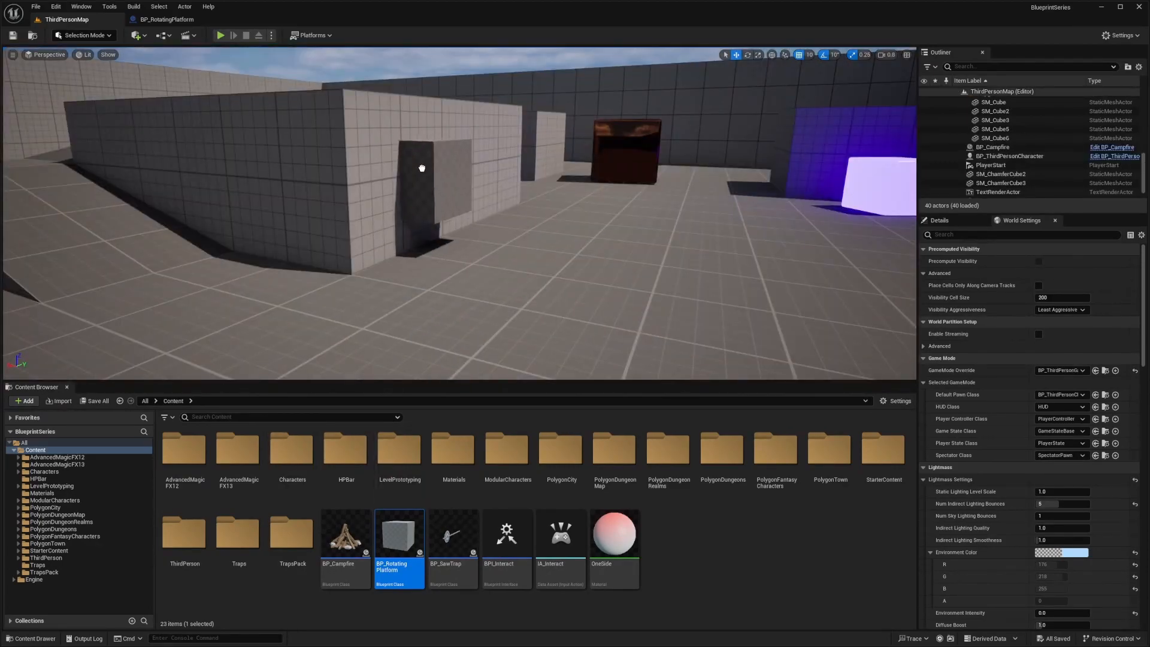
left_click(419, 133)
right_click_drag(397, 133, 397, 144)
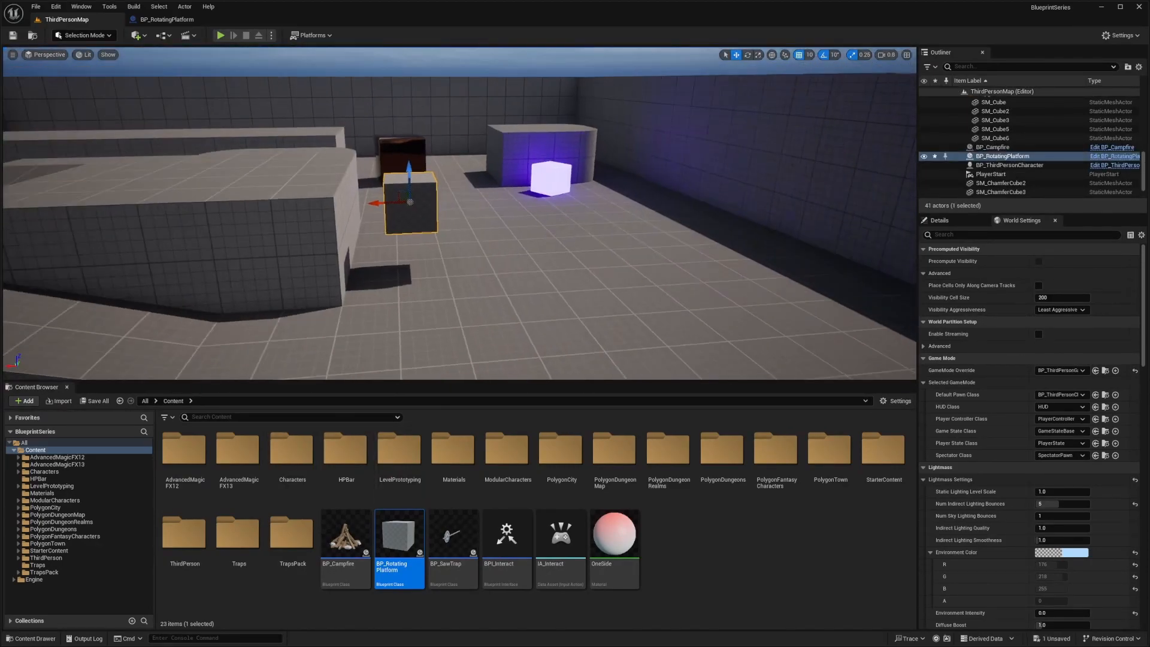
key("F11")
Step: Play the level, run and jump the character onto the spinning cube and boxes, then stop play
key("alt+p")
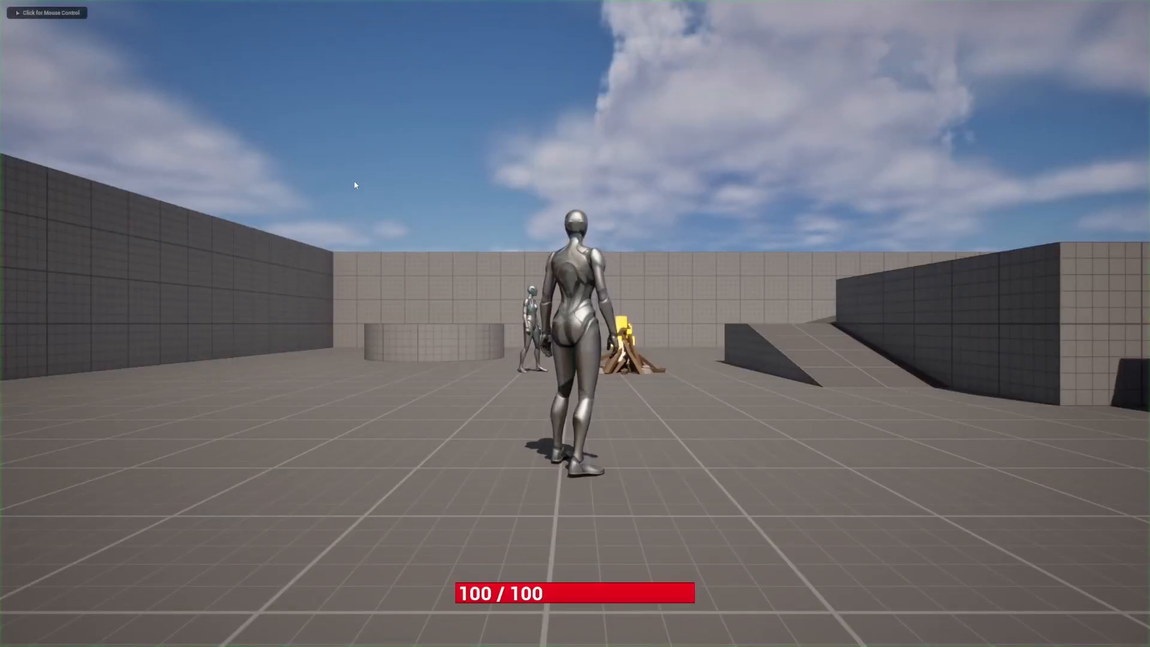
left_click(360, 181)
key("w")
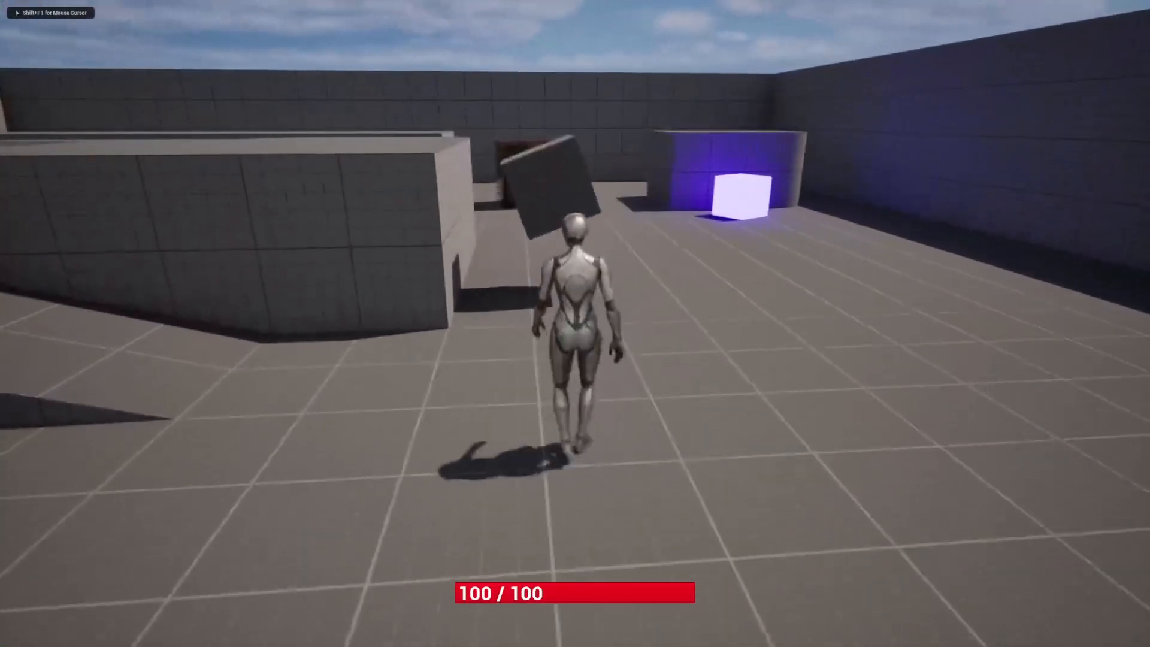
key("w")
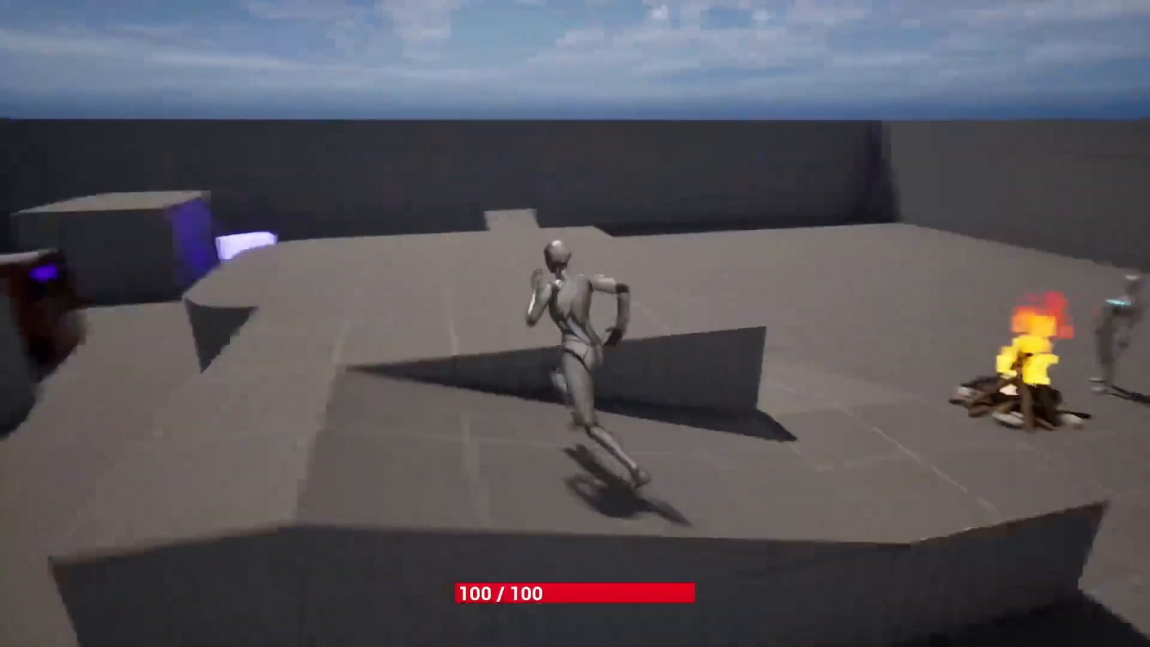
key("space")
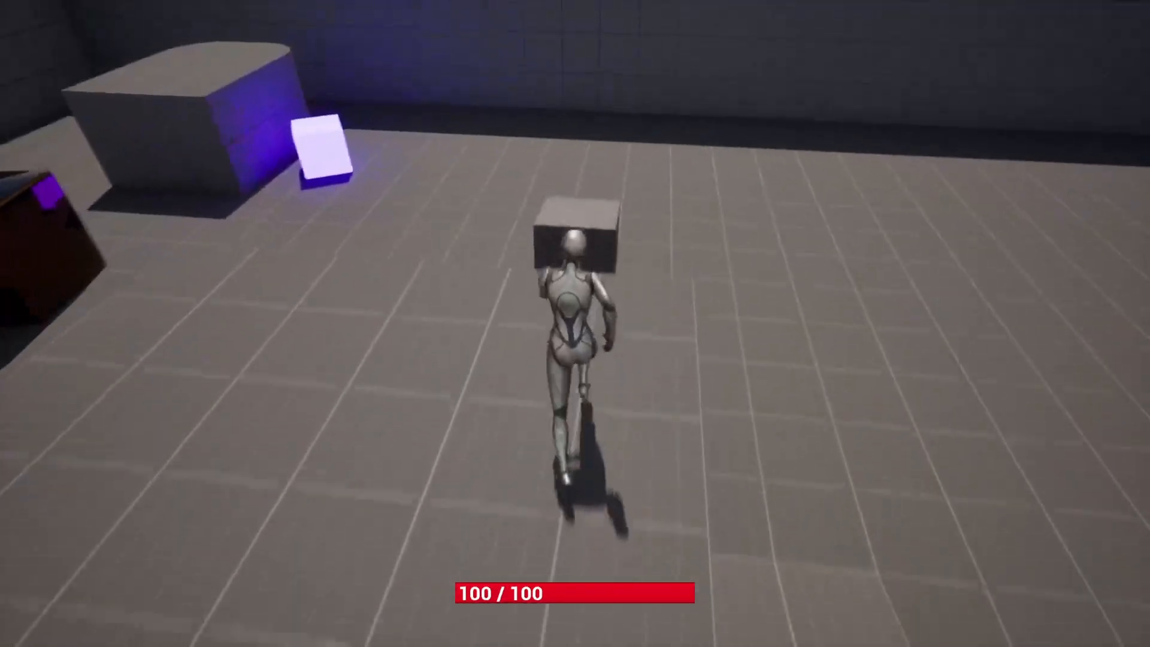
key("space")
key("space")
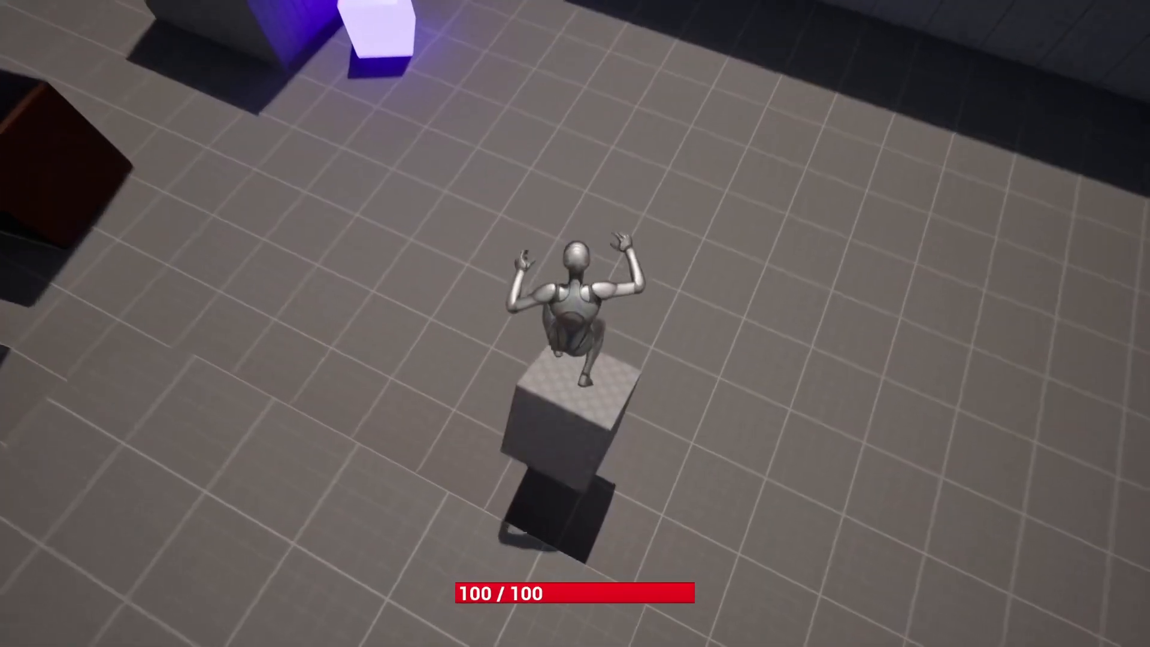
key("space")
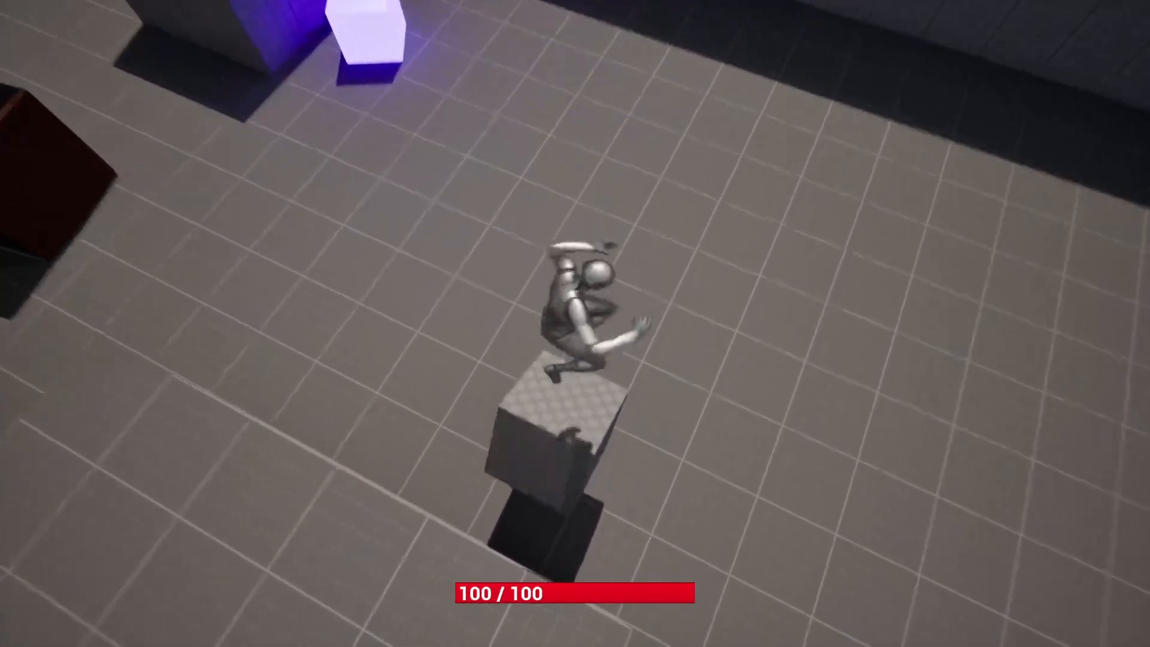
key("w")
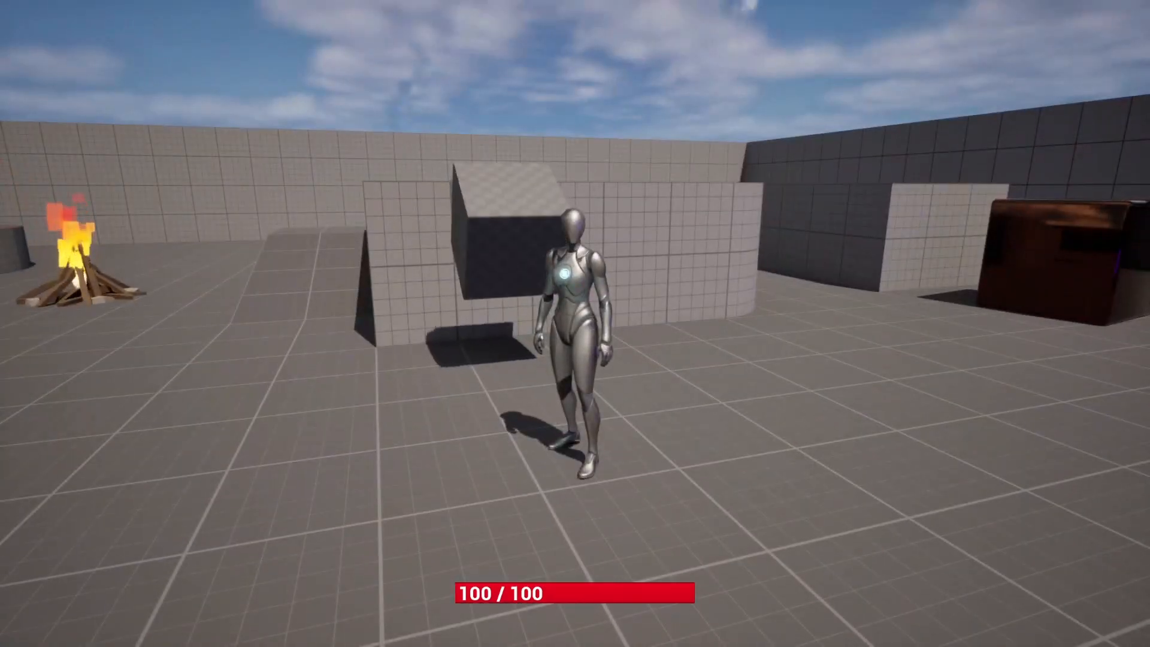
key("Escape")
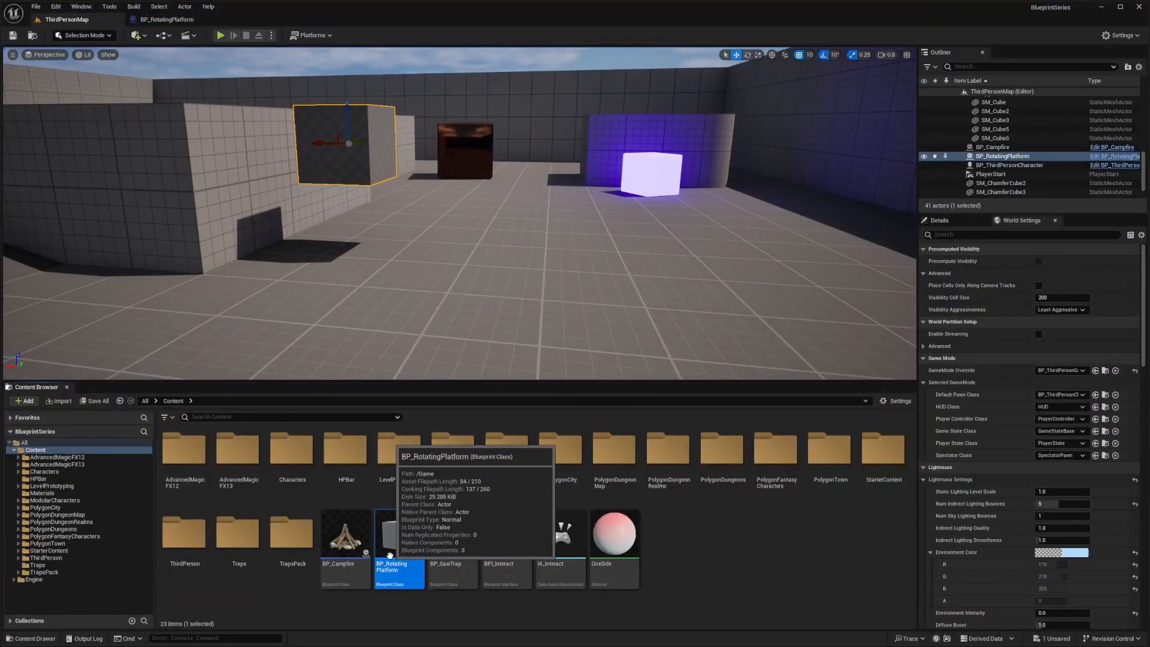
Step: Duplicate BP_RotatingPlatform as BP_Rotating2 and open it for editing
key("ctrl+d")
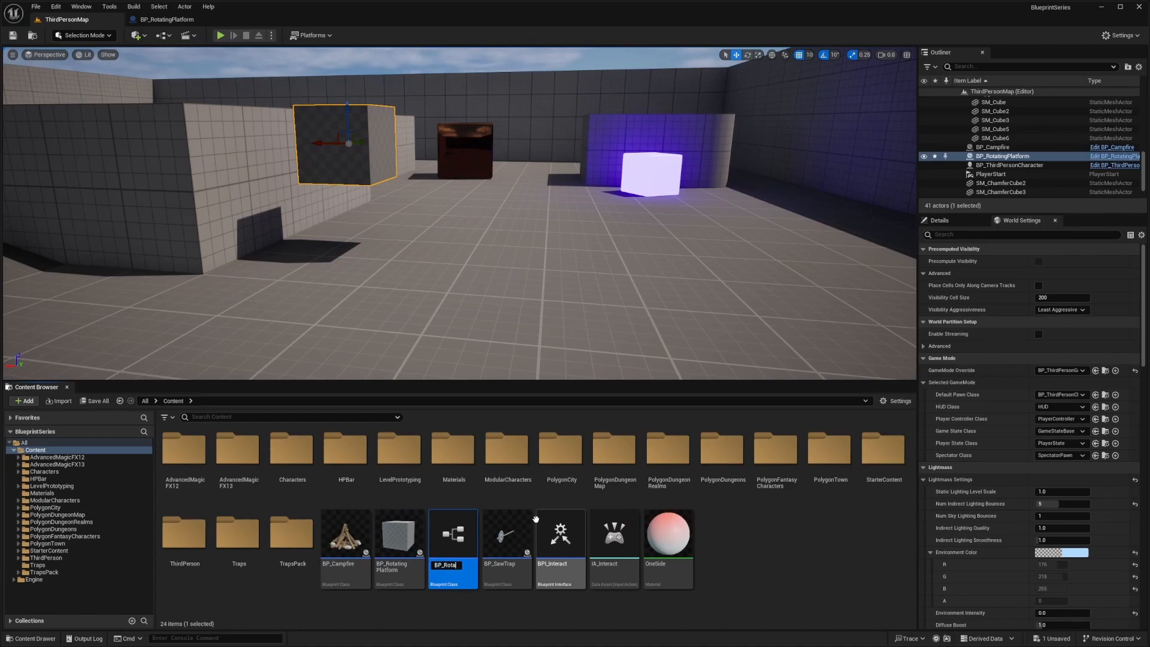
key("Return")
double_click(395, 544)
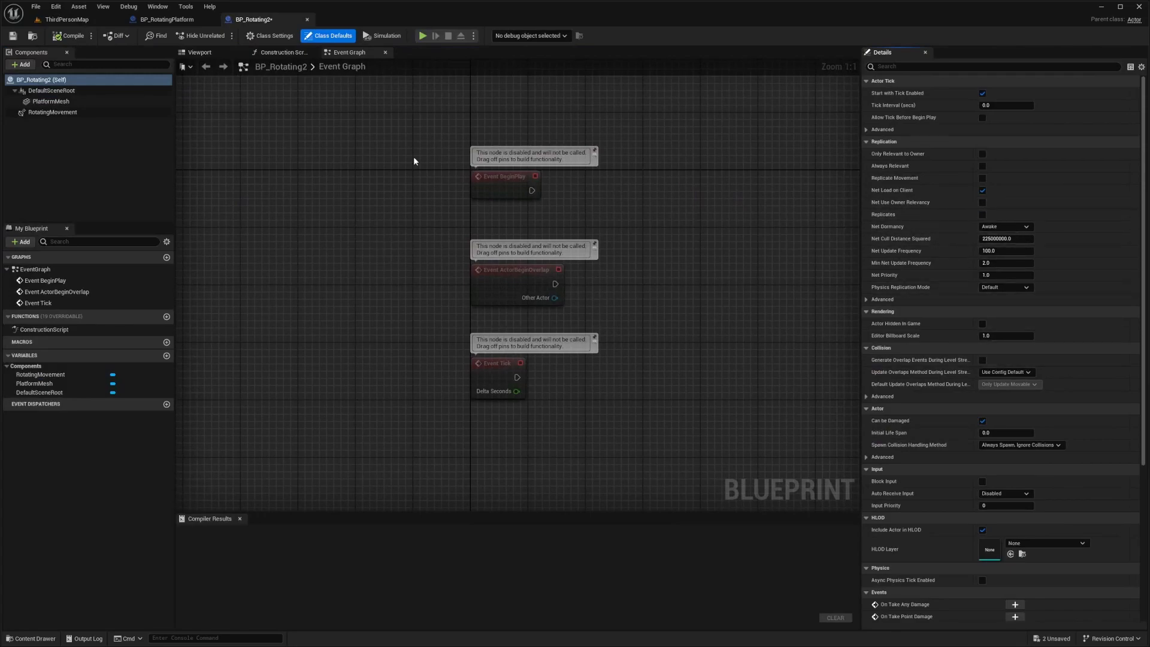
Step: Set BP_Rotating2's RotatingMovement rate to 90, 0, 0, compile, and return to the map
left_click(51, 111)
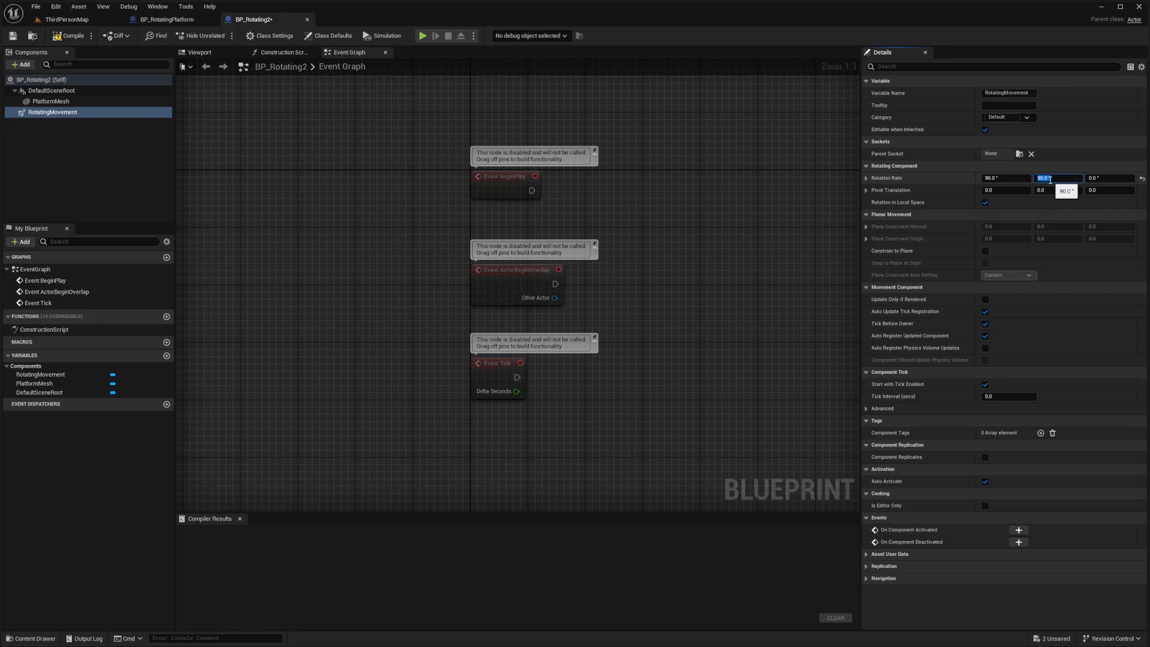
type("0")
left_click(59, 39)
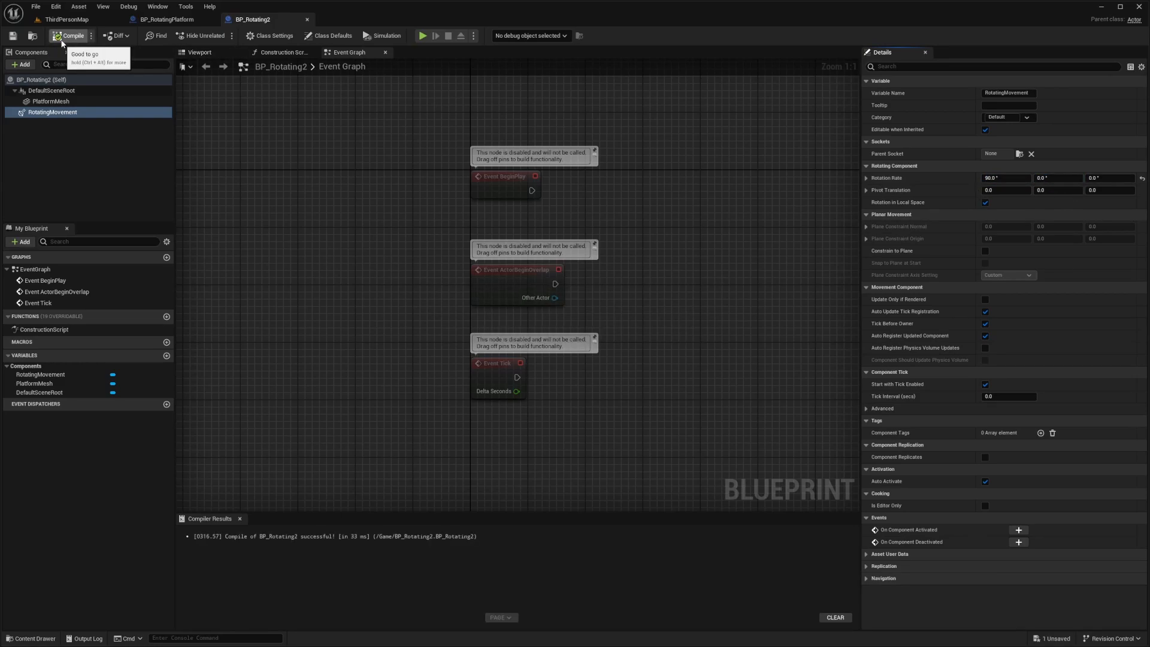
left_click(65, 19)
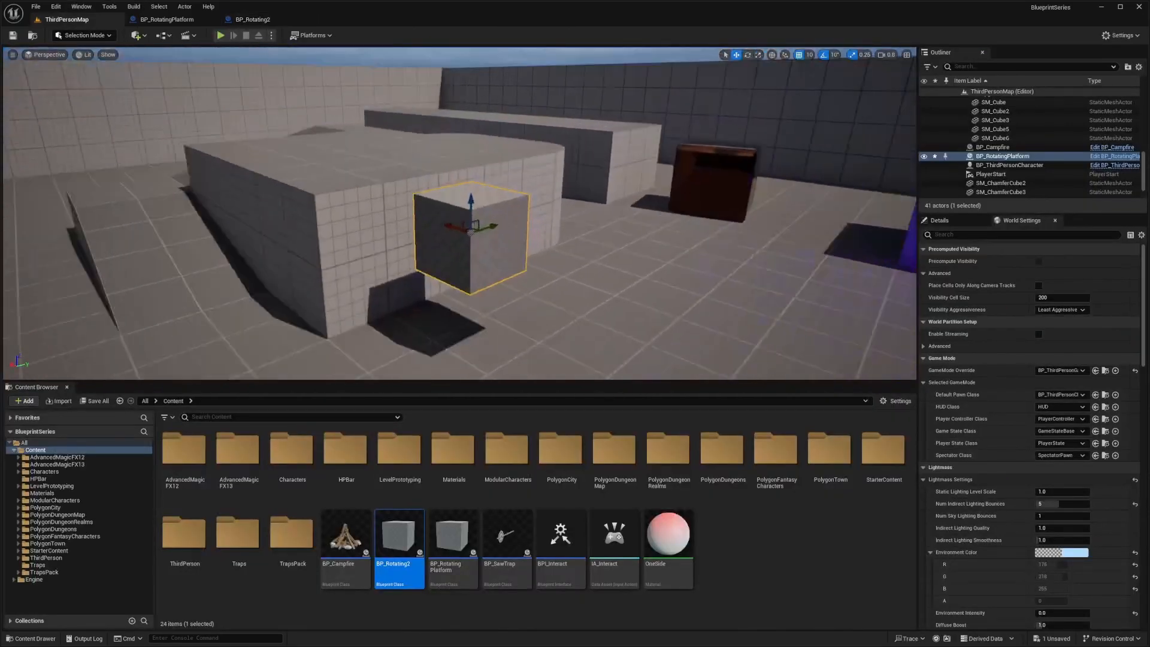
Step: Place a BP_Rotating2 cube in the level, start a quick play test, then relaunch play full-screen
left_click_drag(400, 539, 426, 185)
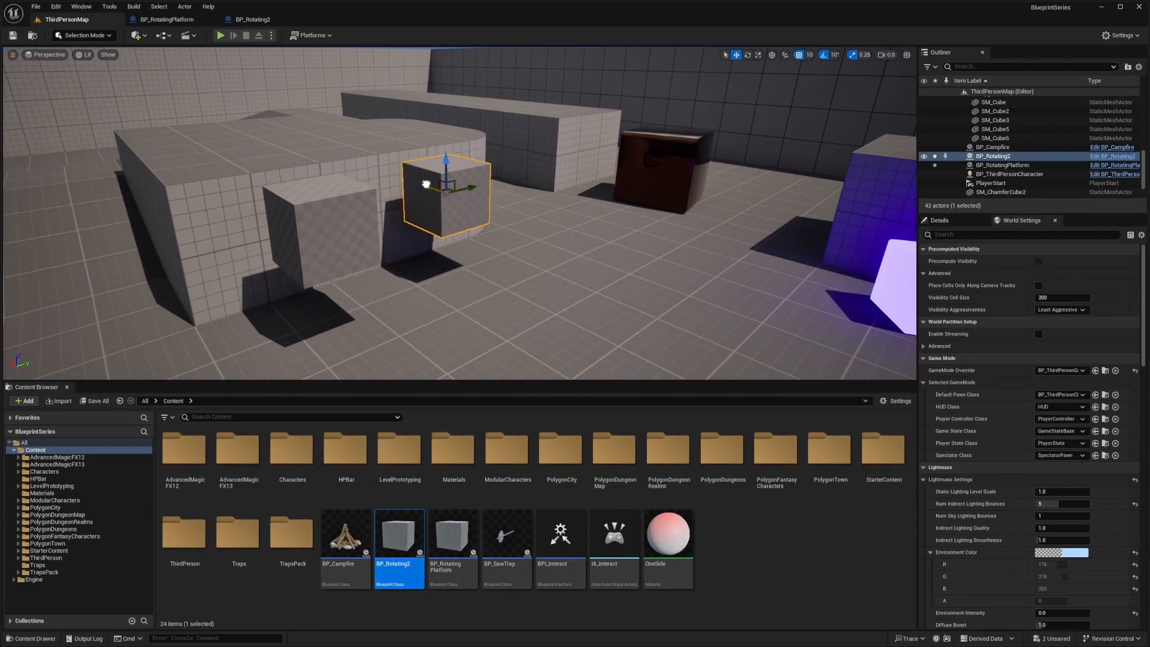
key("alt+p")
key("w")
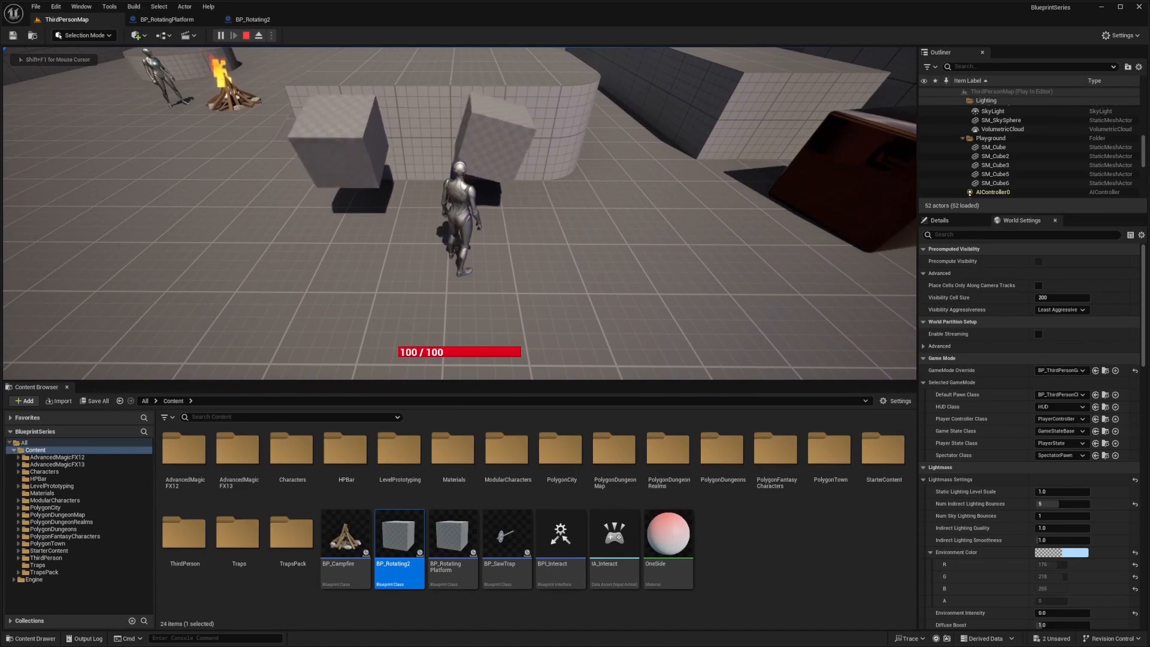
key("w")
key("Escape")
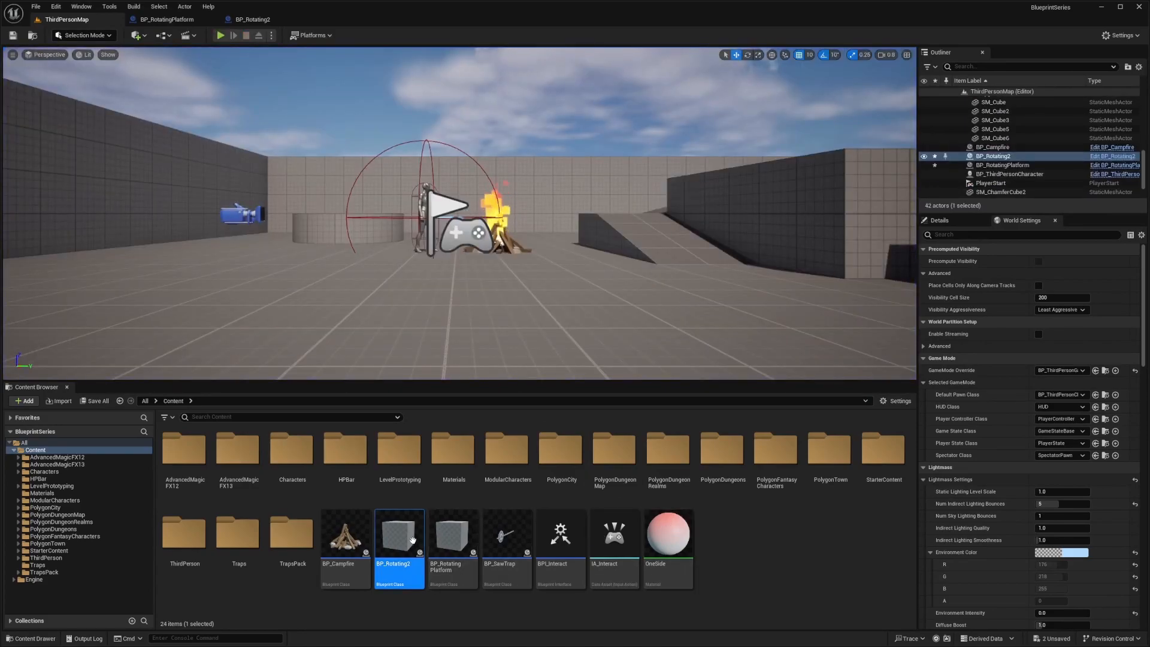
double_click(399, 544)
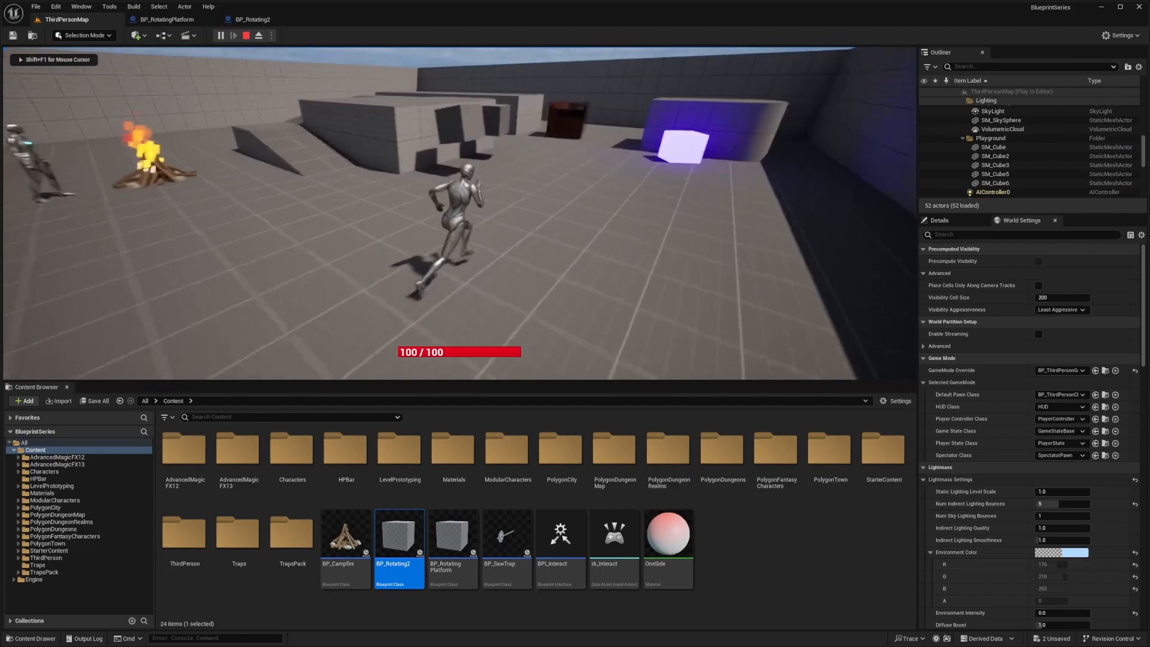
key("F11")
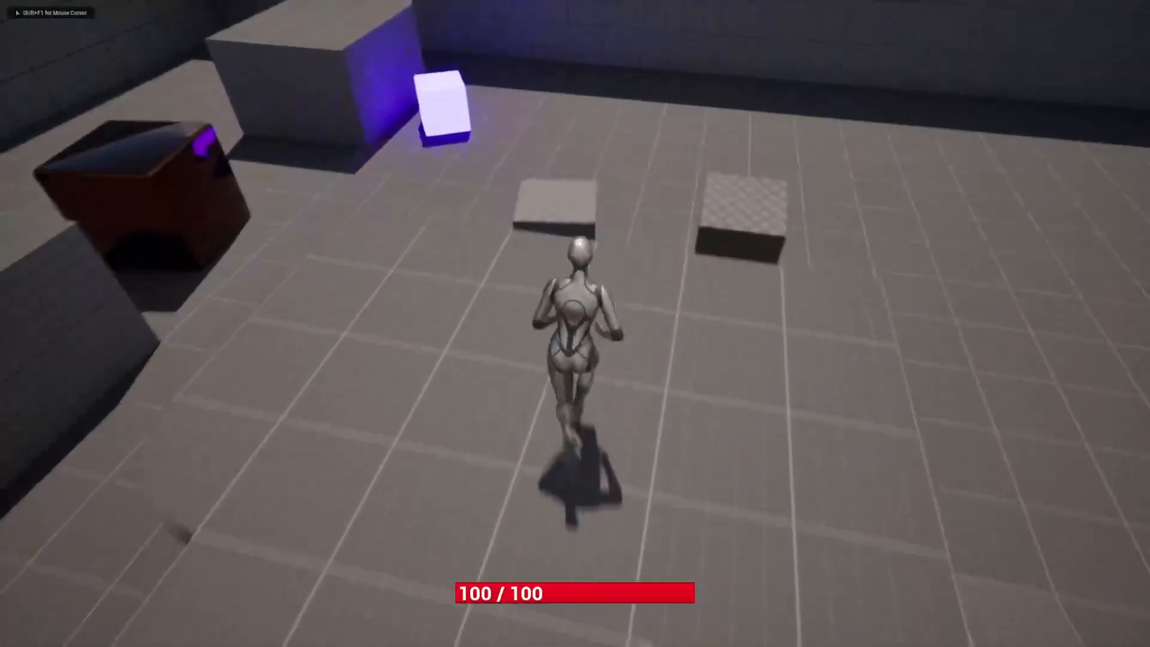
Step: Run the character over the rotating cubes, crouch by the dark box, vault the ledge and face the campfire
key("space")
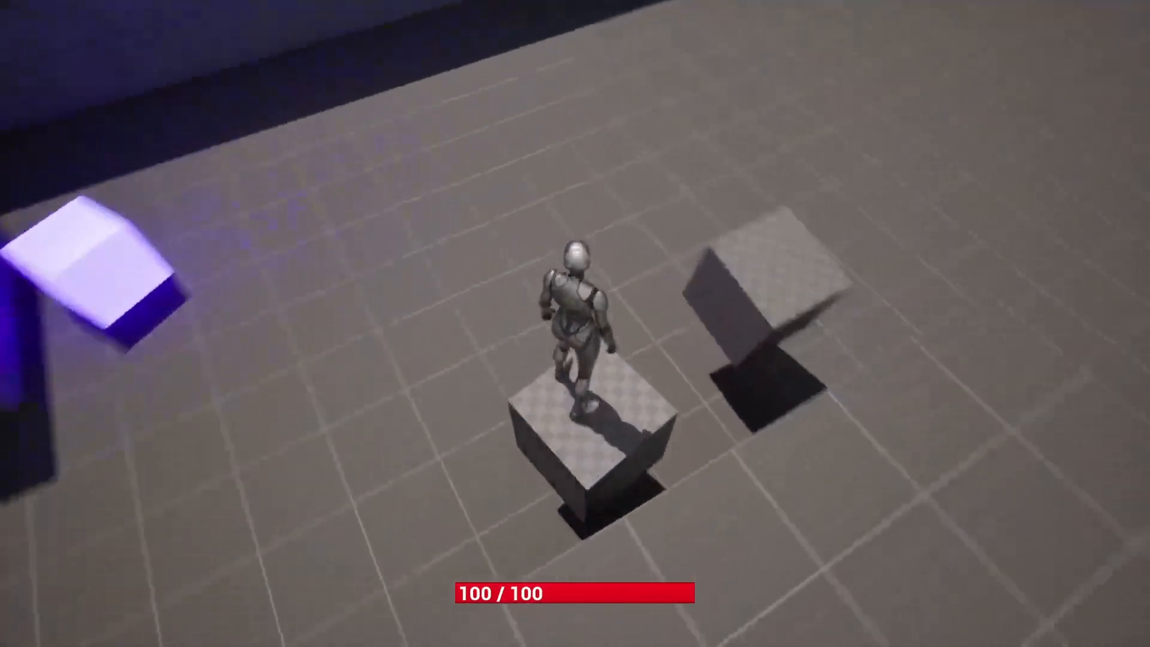
key("space")
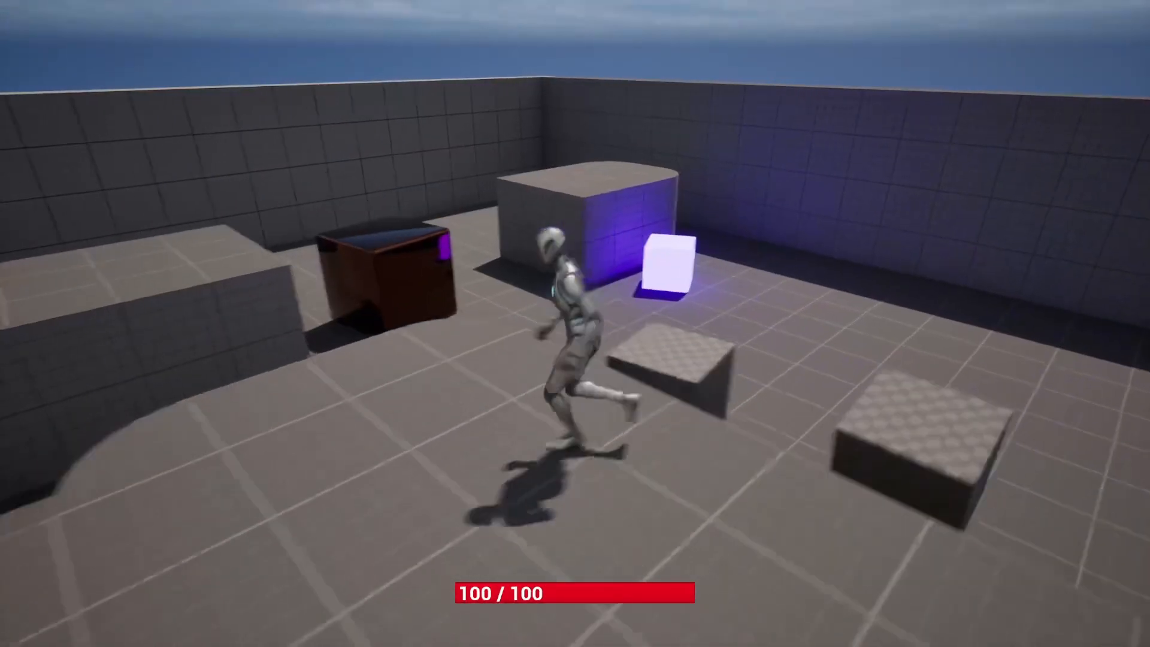
key("space")
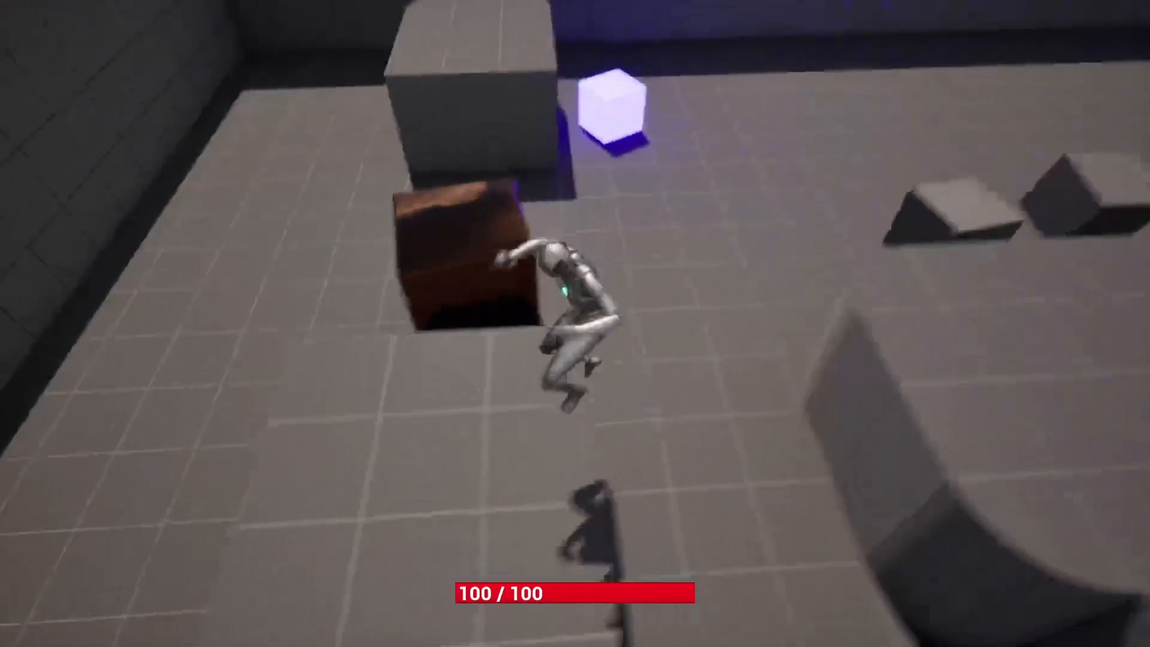
key("c")
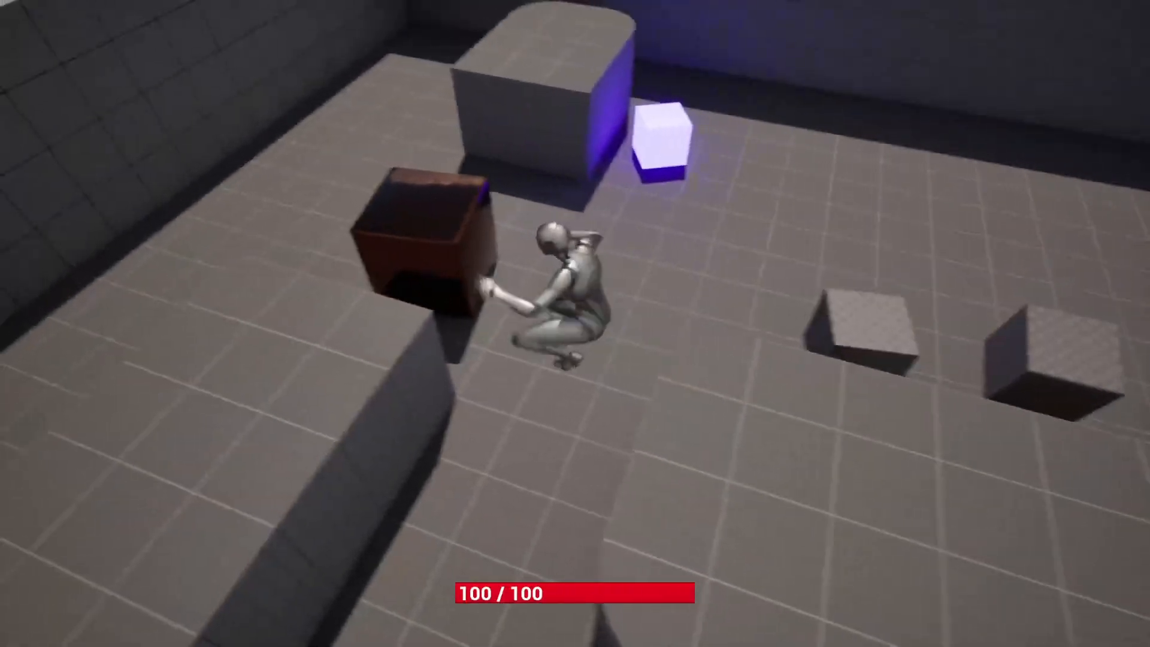
key("c")
key("space")
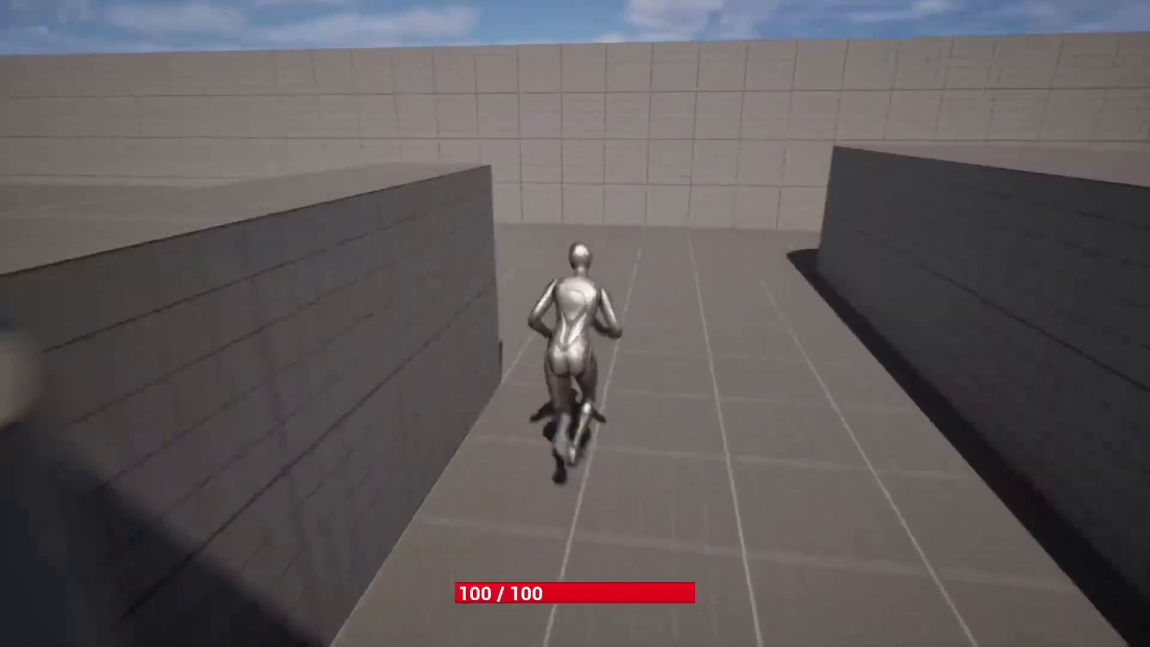
key("space")
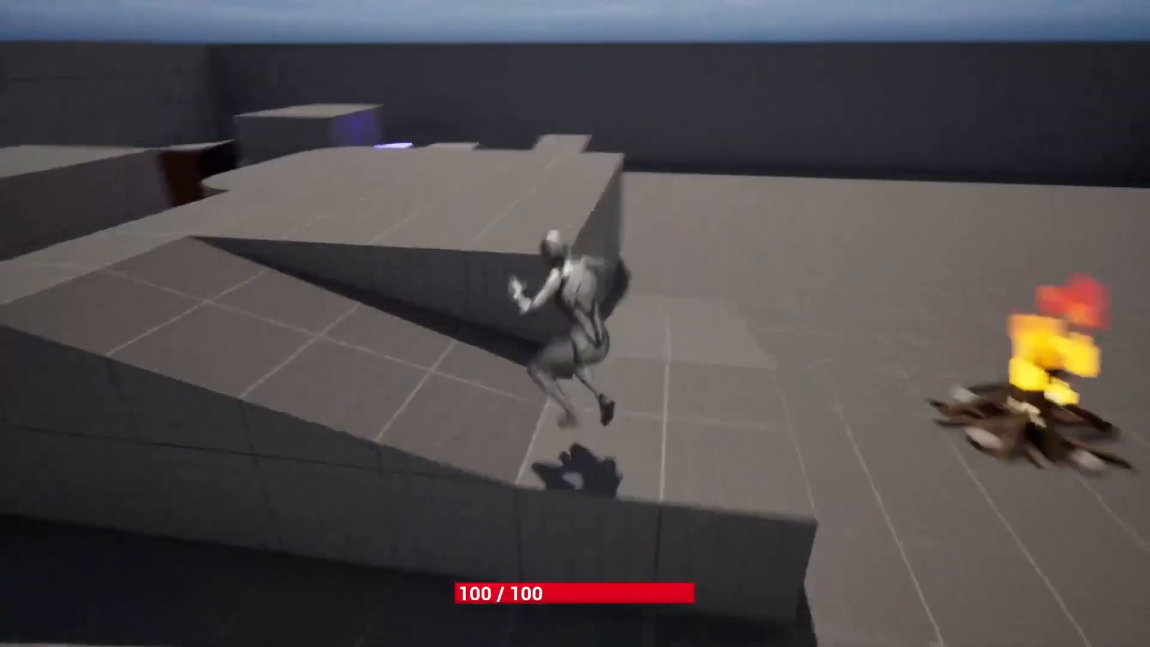
key("w")
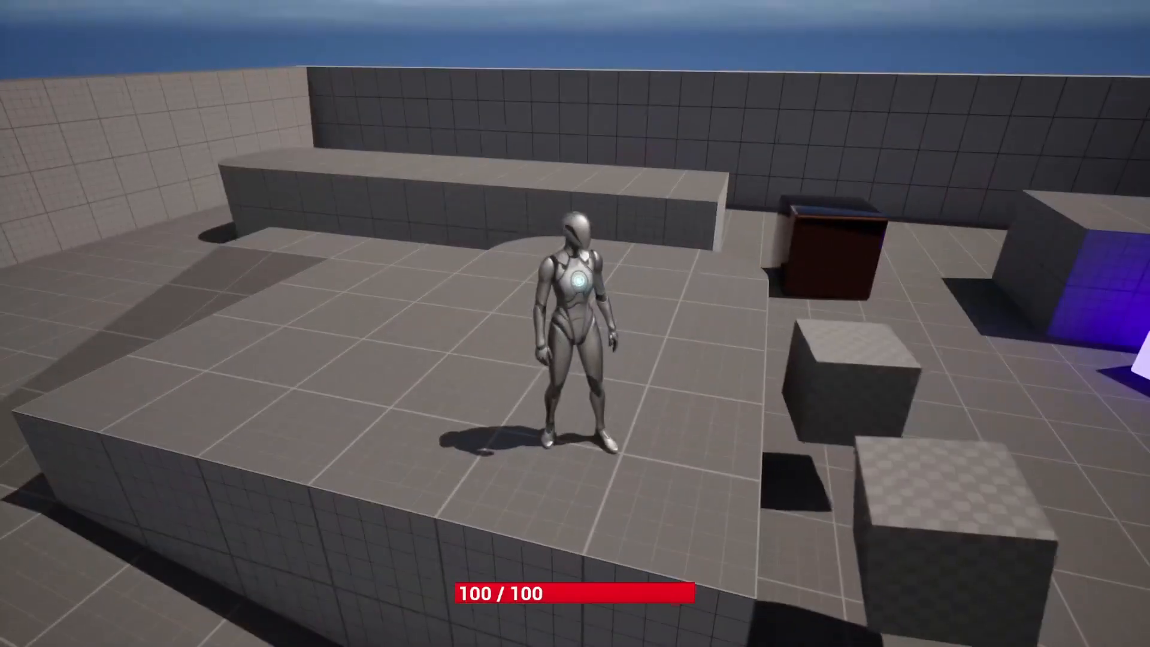
key("s")
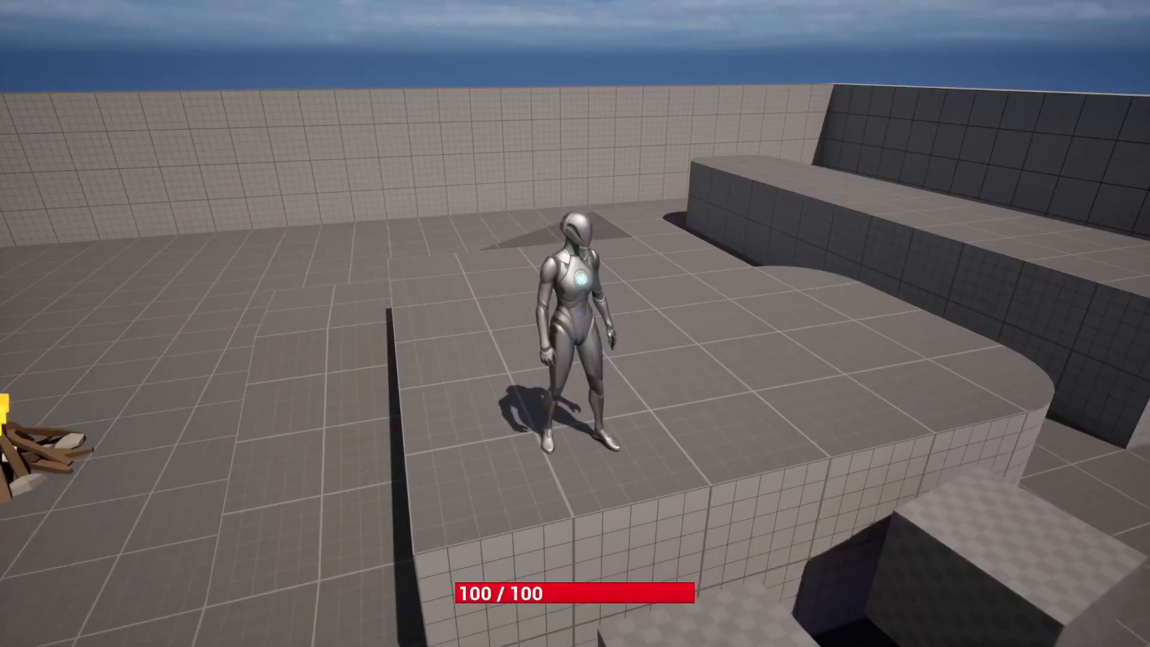
left_click(115, 147)
key("w")
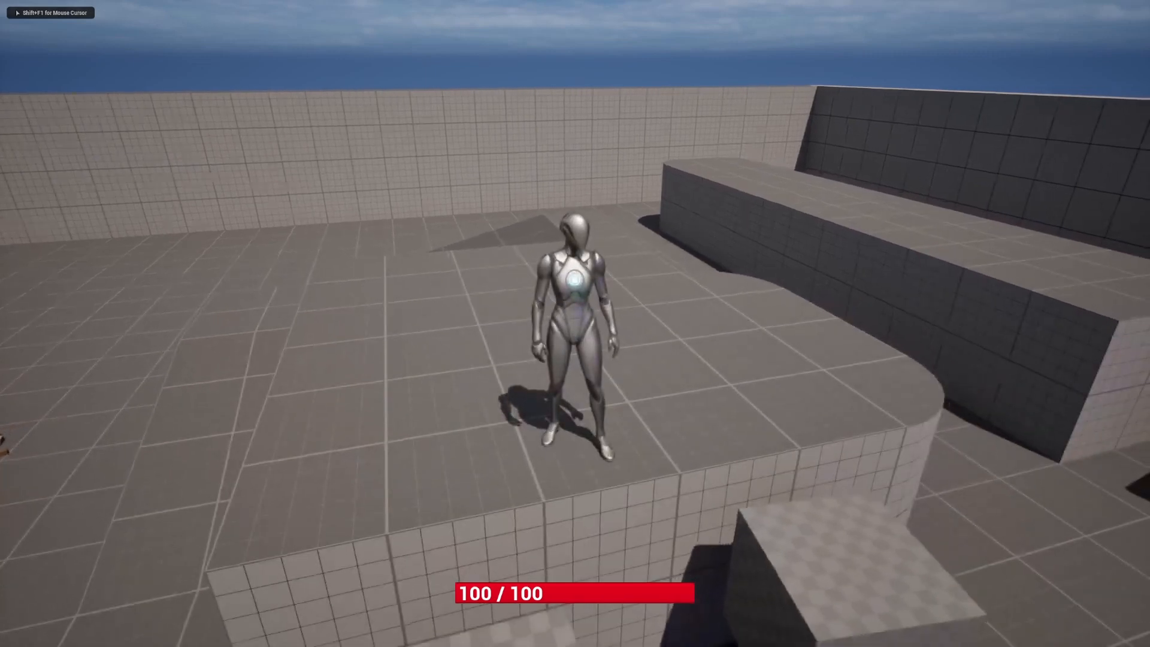
key("s")
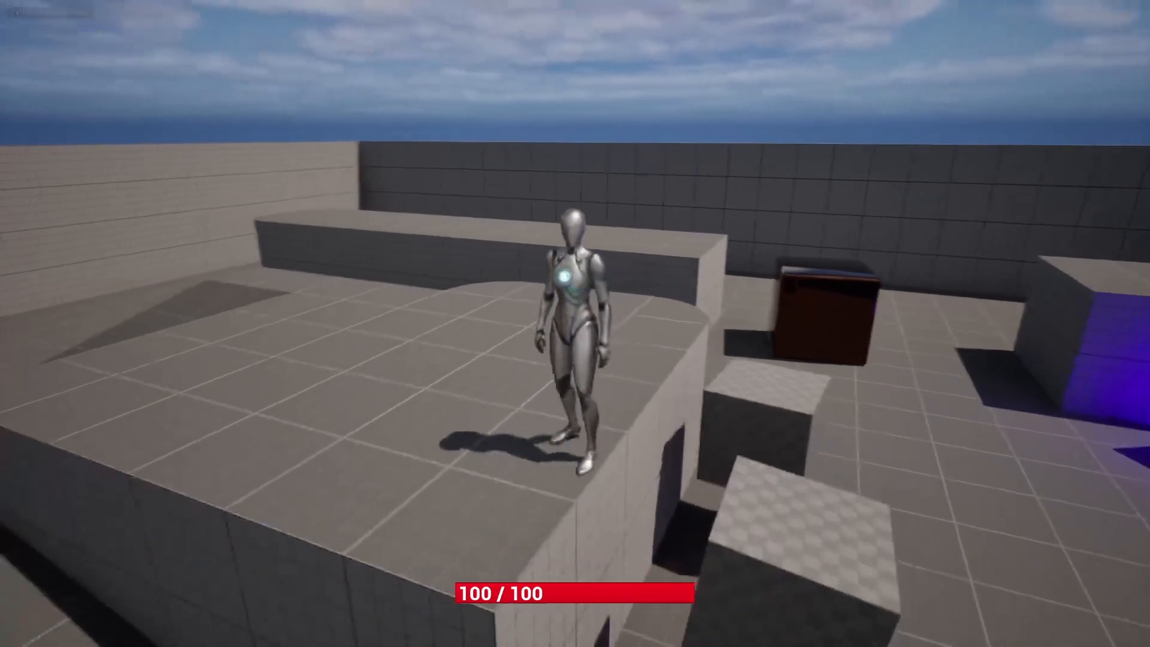